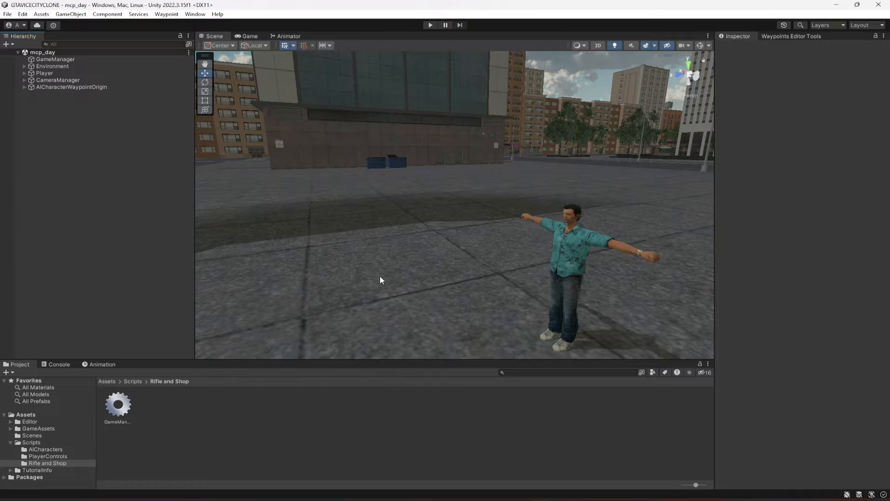
Step: Look over the streets, crossings and buildings around the player character in the city scene
right_click_drag(380, 276, 556, 278)
right_click_drag(406, 290, 565, 261)
scroll(333, 272, "up", 3)
right_click_drag(334, 277, 524, 267)
scroll(525, 267, "down", 6)
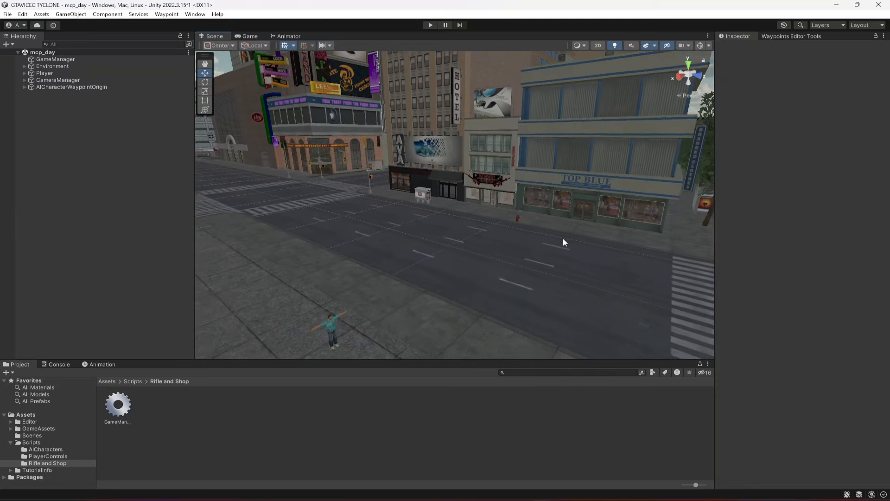
right_click_drag(557, 216, 581, 209)
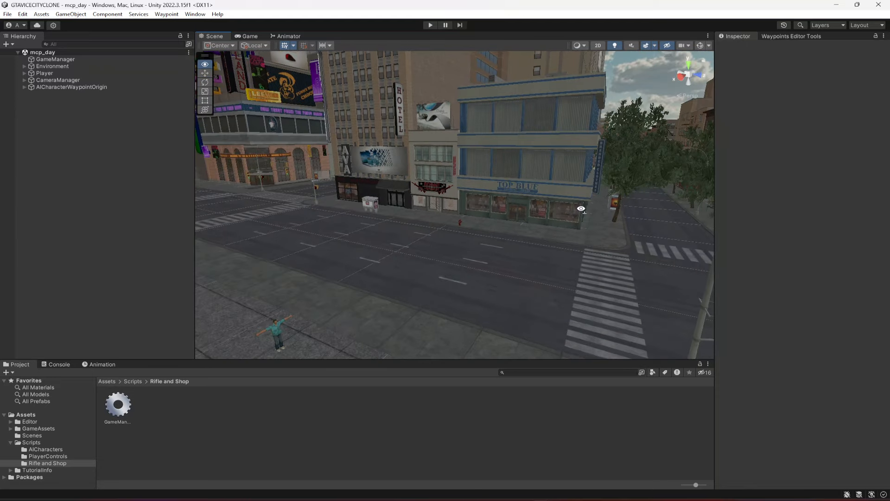
right_click_drag(494, 197, 417, 249)
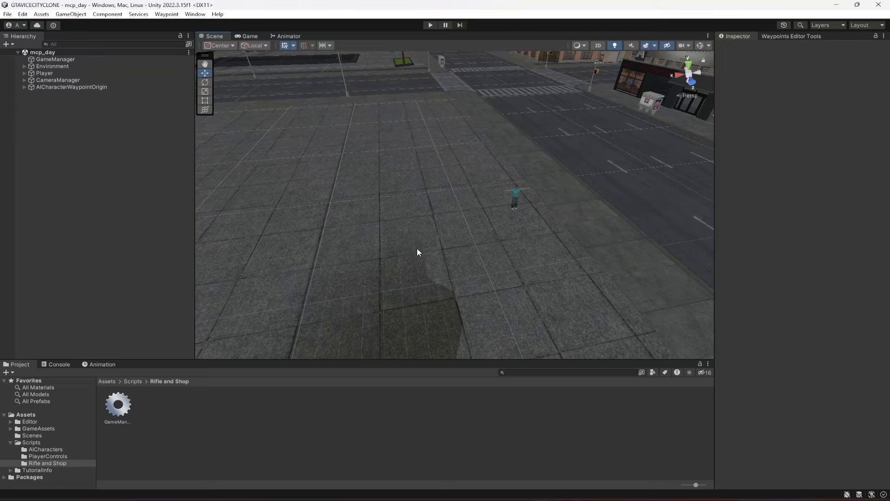
scroll(416, 248, "down", 7)
right_click_drag(536, 222, 504, 215)
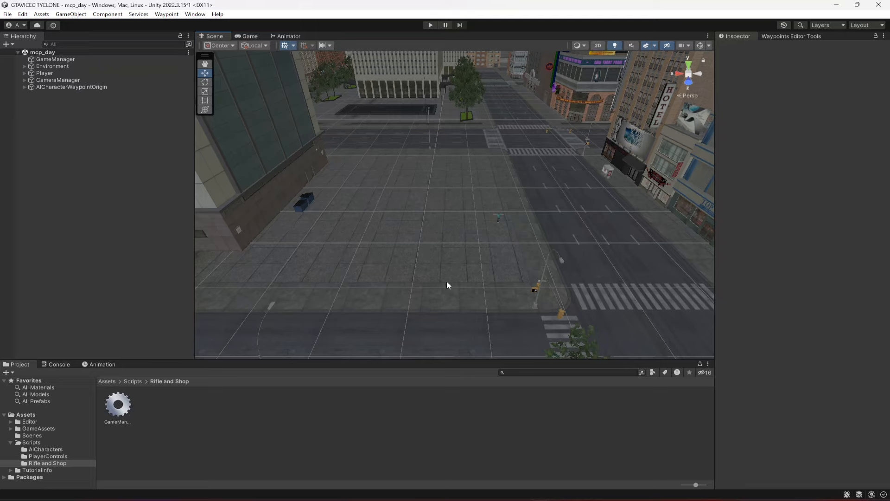
right_click_drag(408, 239, 459, 229)
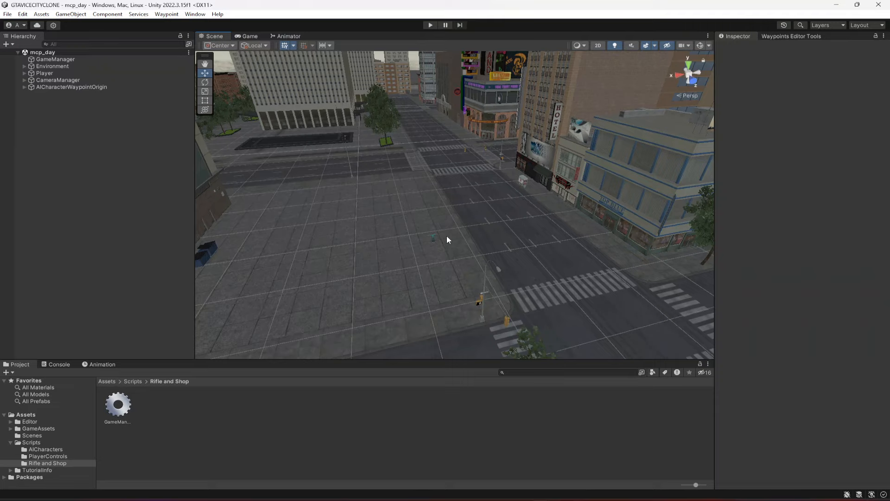
right_click_drag(585, 202, 435, 246)
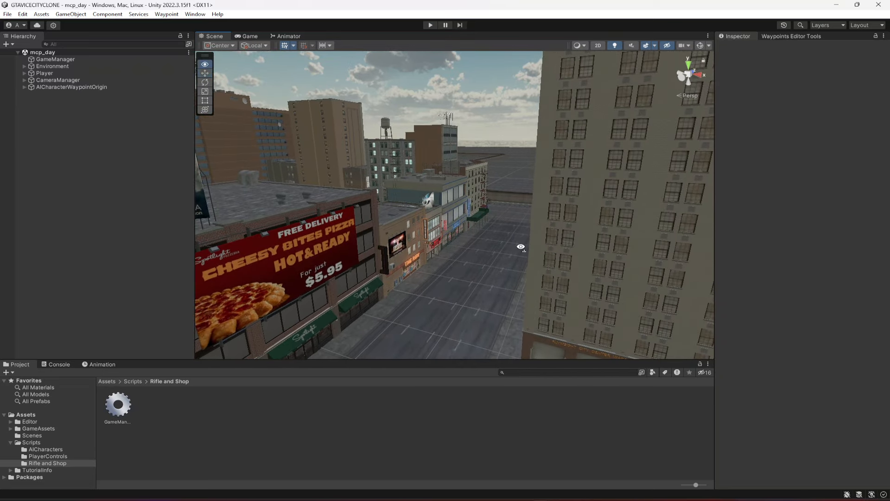
right_click_drag(521, 247, 510, 250)
Step: Locate the Player object, go from there into the weapon shop, and examine its counter and gun displays
double_click(55, 73)
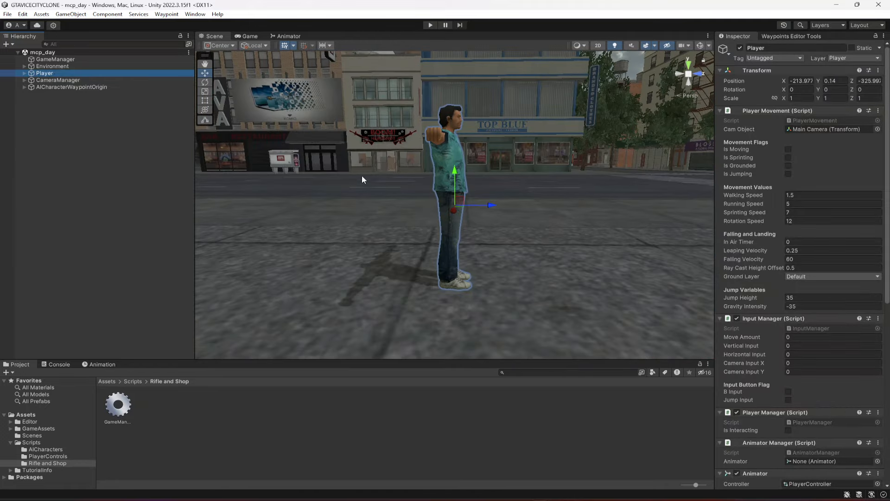
right_click_drag(362, 176, 581, 157)
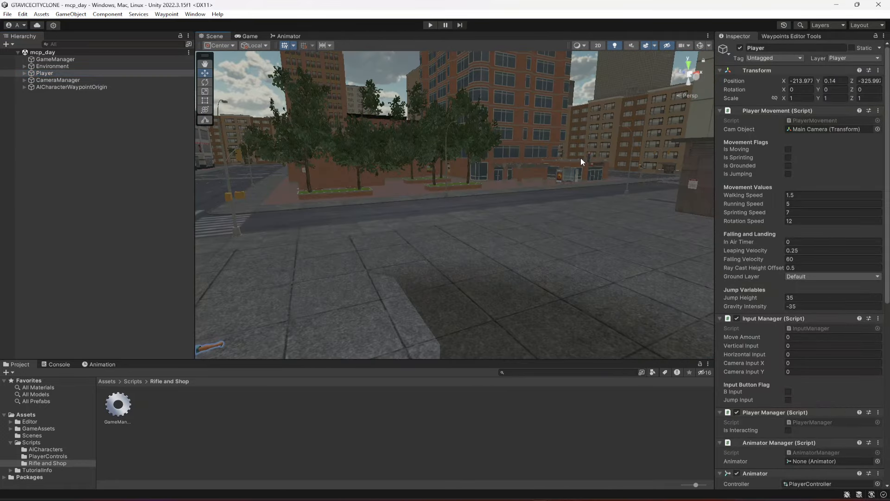
right_click_drag(622, 132, 438, 266)
scroll(518, 242, "up", 8)
scroll(473, 231, "up", 3)
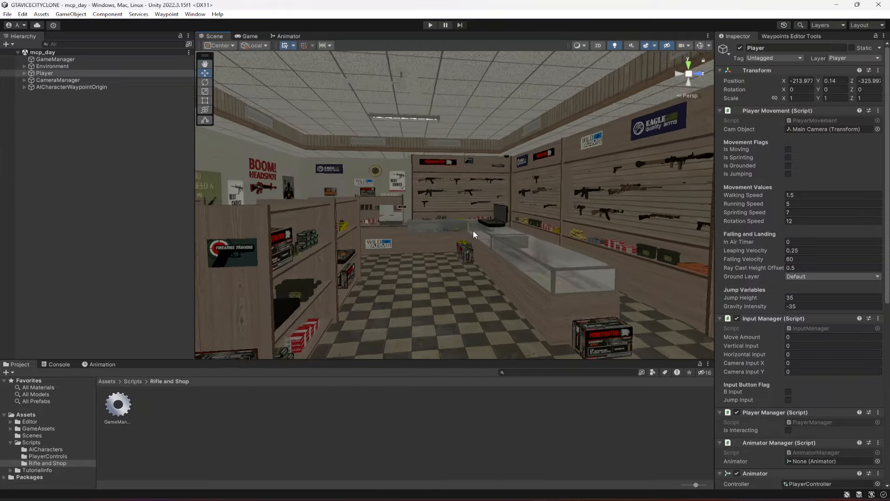
scroll(474, 231, "up", 4)
scroll(463, 217, "up", 4)
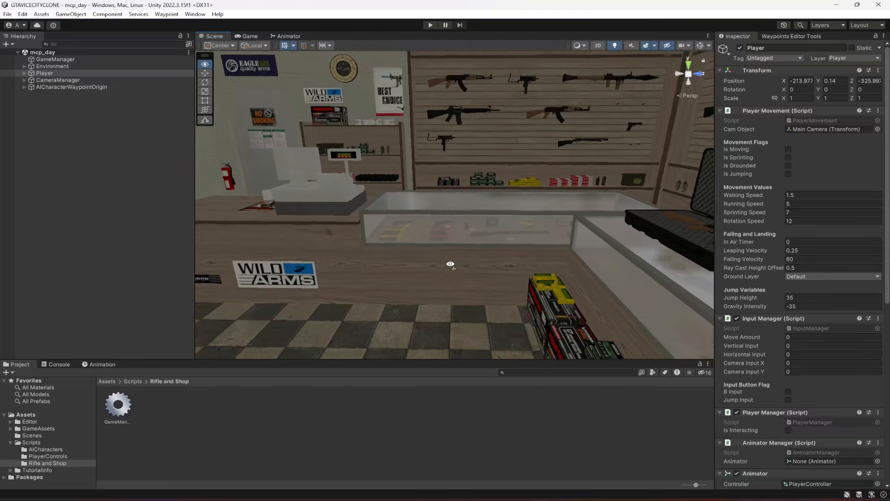
scroll(437, 266, "down", 5)
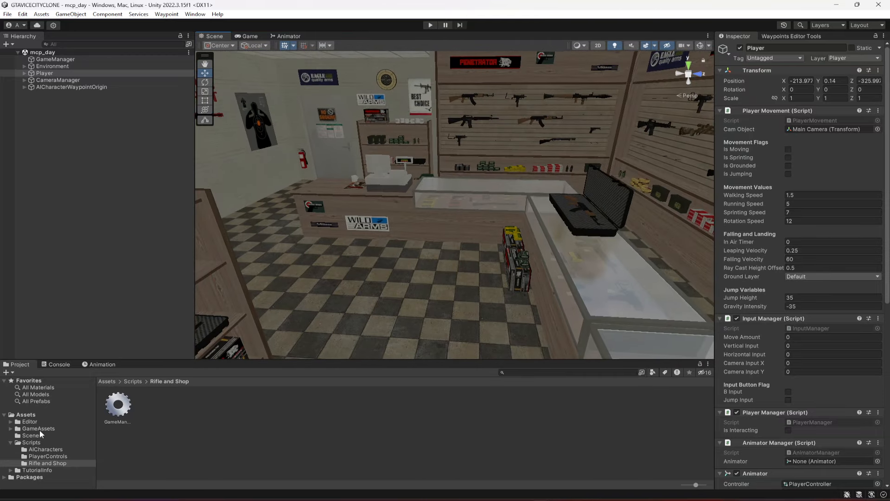
Step: Open the ShopMan folder under GameAssets/AICharacters and preview the idle animations of its Ch18_nonPBR models
left_click(40, 429)
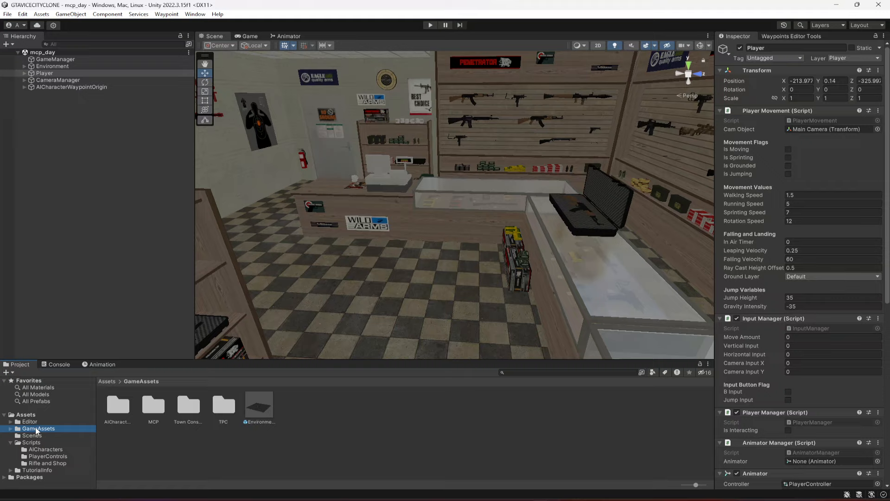
double_click(120, 421)
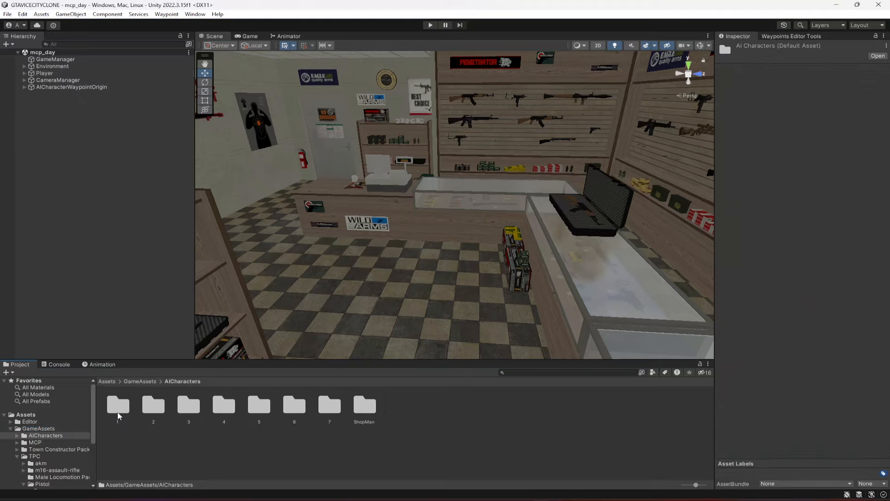
double_click(364, 411)
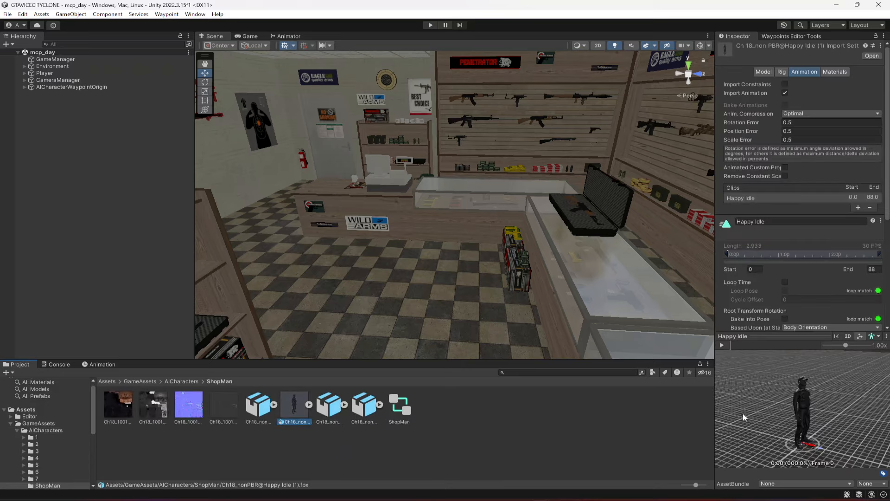
left_click_drag(834, 420, 793, 421)
left_click(338, 407)
left_click(366, 410)
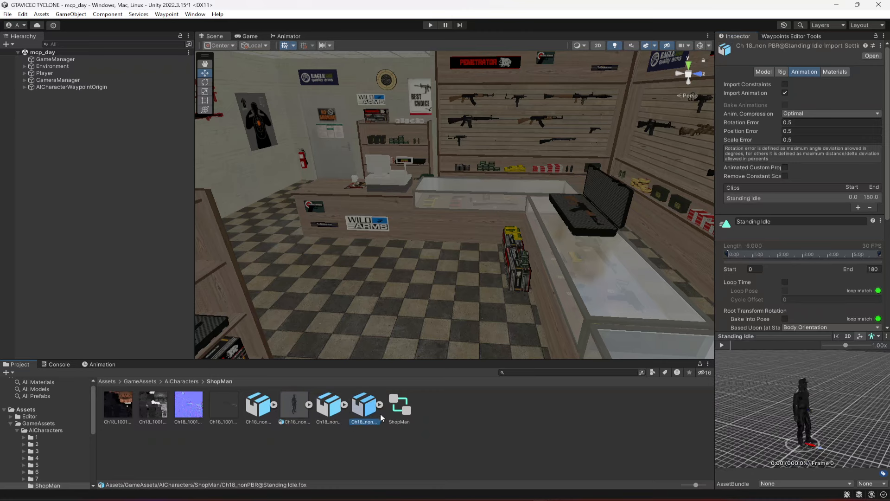
Step: Open the ShopMan animator controller and inspect its Breathing Idle, Standing Idle, Happy Idle (1) and Sad Idle states
double_click(400, 411)
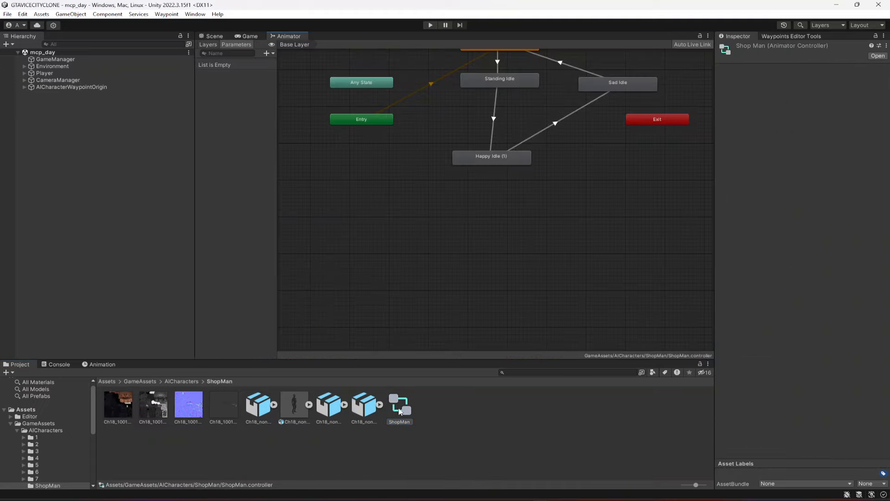
scroll(421, 169, "down", 3)
scroll(464, 126, "up", 5)
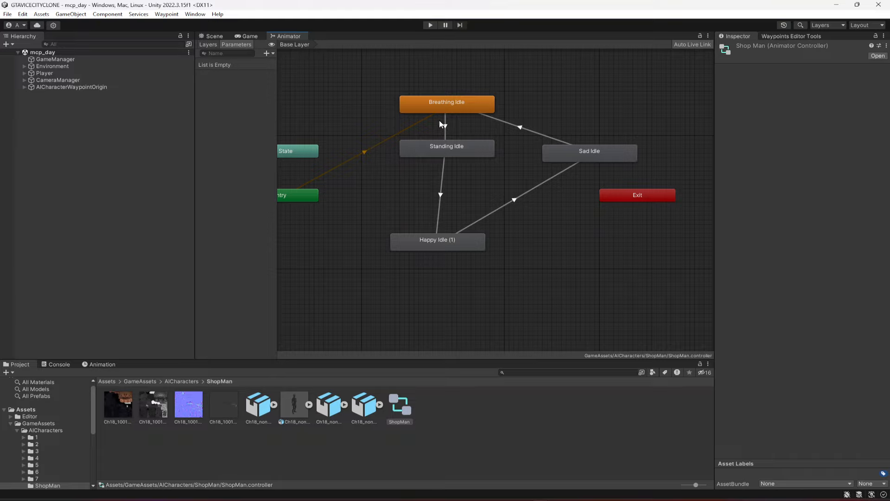
left_click(444, 107)
left_click(459, 147)
left_click(452, 243)
left_click(574, 156)
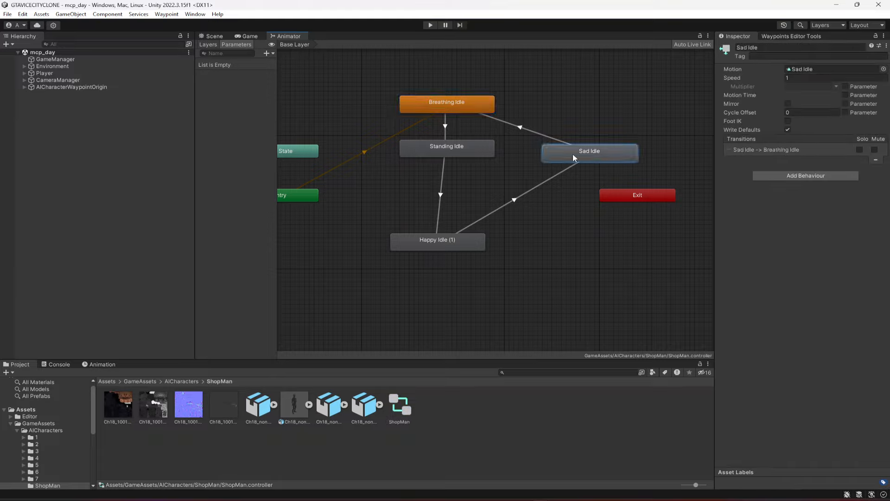
Step: Trace the cycle of transitions through the four idle states and inspect the one from Sad Idle to Breathing Idle
left_click(466, 106)
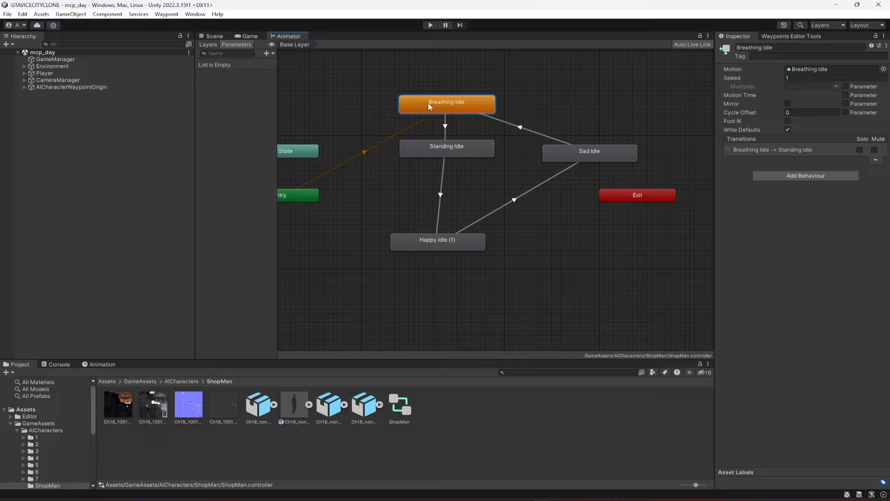
left_click(446, 149)
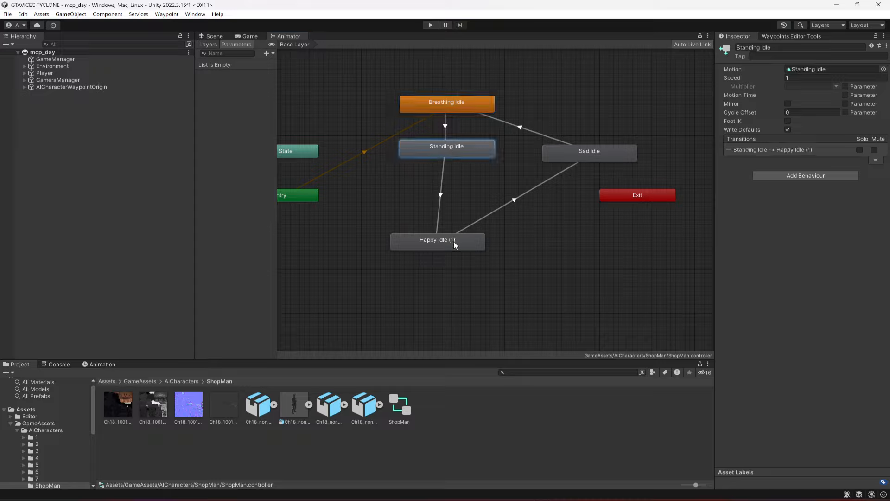
left_click(453, 240)
left_click(597, 158)
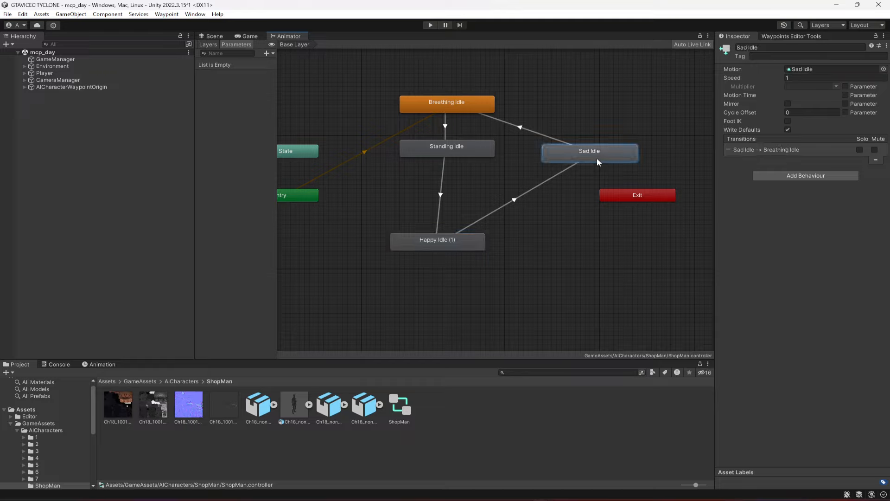
left_click(463, 105)
left_click(442, 176)
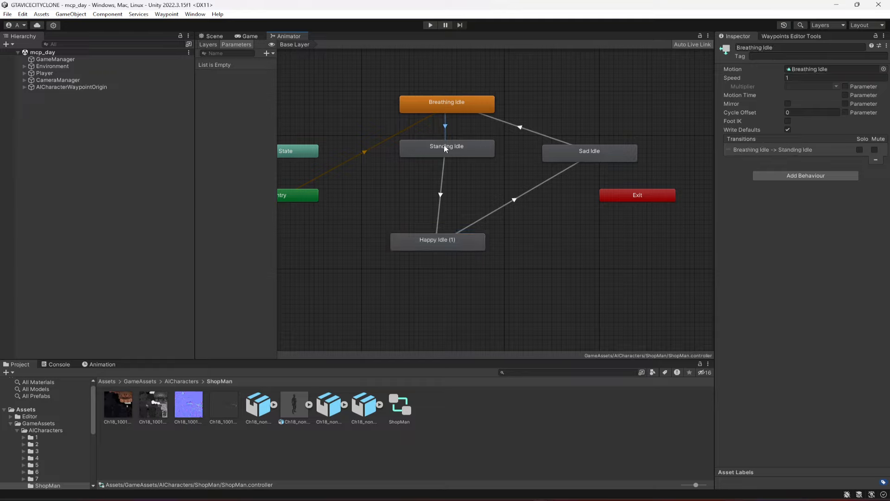
left_click(540, 186)
left_click(523, 130)
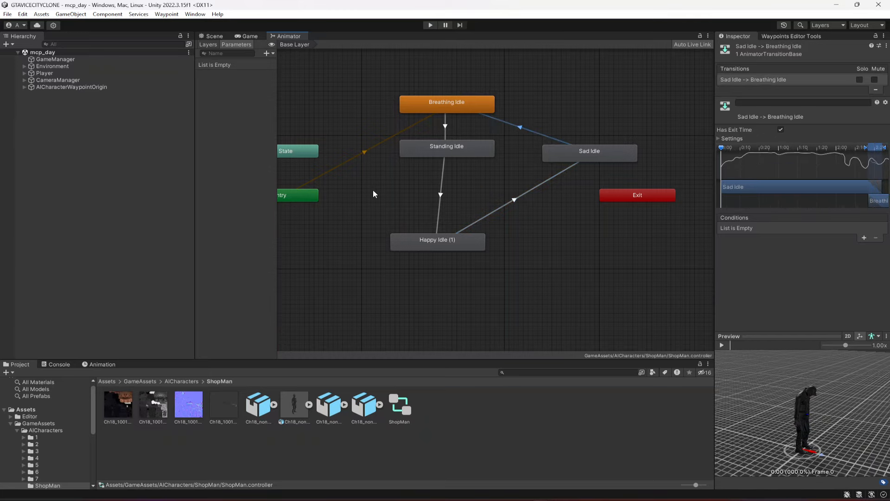
Step: Place the Ch18_nonPBR@Happy Idle (1) model in the scene behind the shop's glass counter and set its Y rotation to 90
left_click(214, 36)
right_click_drag(399, 229, 297, 352)
left_click_drag(297, 409, 519, 277)
right_click_drag(519, 277, 573, 273)
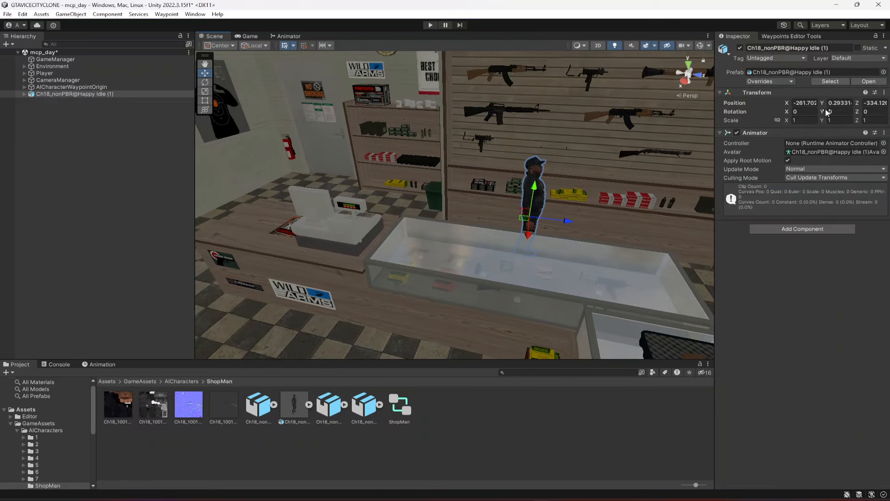
left_click_drag(745, 119, 592, 118)
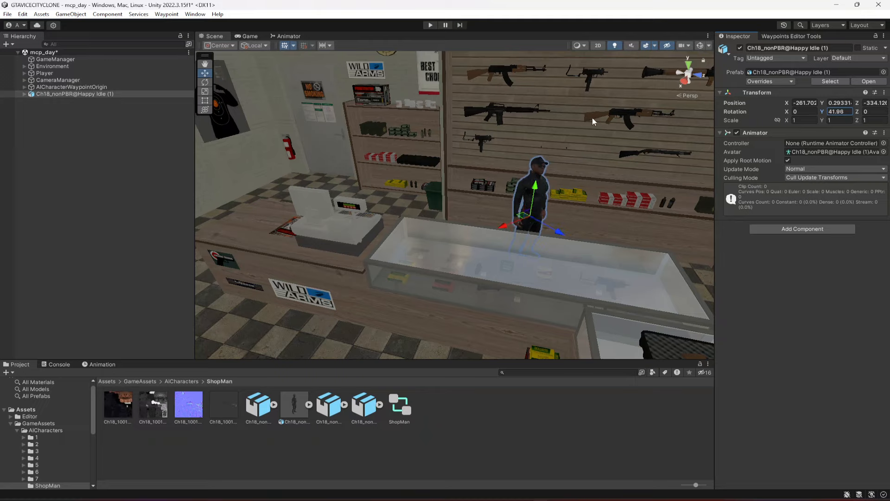
type("90")
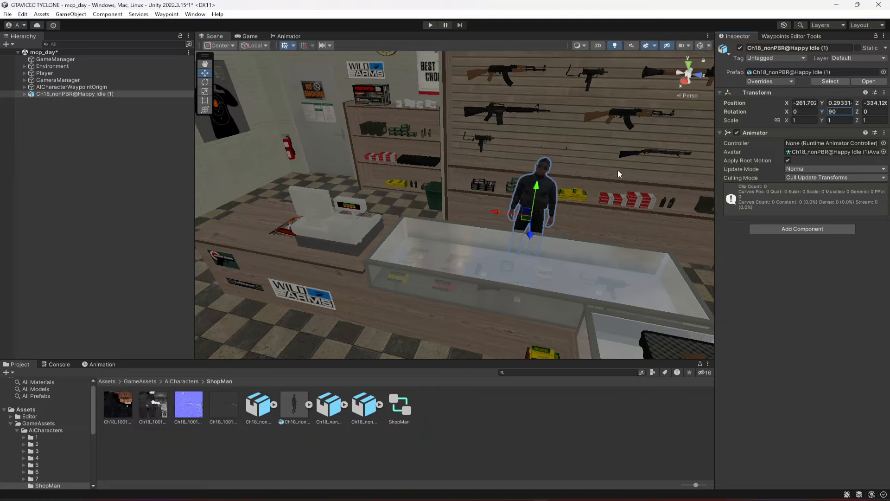
Step: Move the shopkeeper model behind the counter to about X -261.63, Z -334.5, and set its scale to 1.2 on all axes
right_click_drag(618, 174, 496, 223)
mouse_move(466, 182)
left_mouse_down()
mouse_move(449, 179)
mouse_move(456, 193)
left_mouse_up()
mouse_move(463, 210)
right_mouse_down()
mouse_move(567, 218)
mouse_move(453, 198)
right_mouse_up()
key("s")
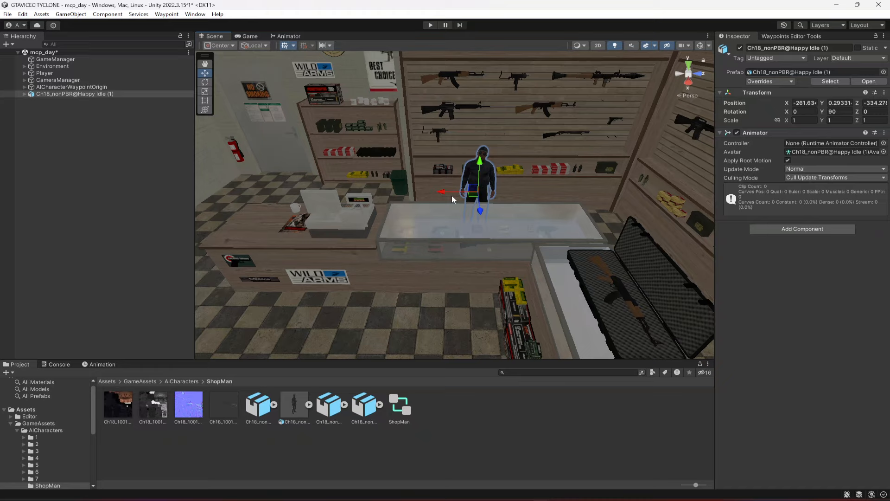
left_click_drag(452, 195, 445, 196)
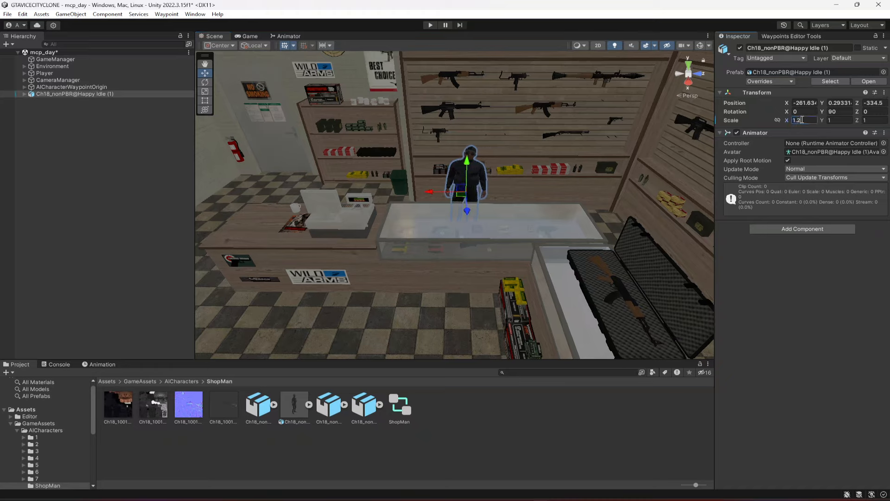
type(".2")
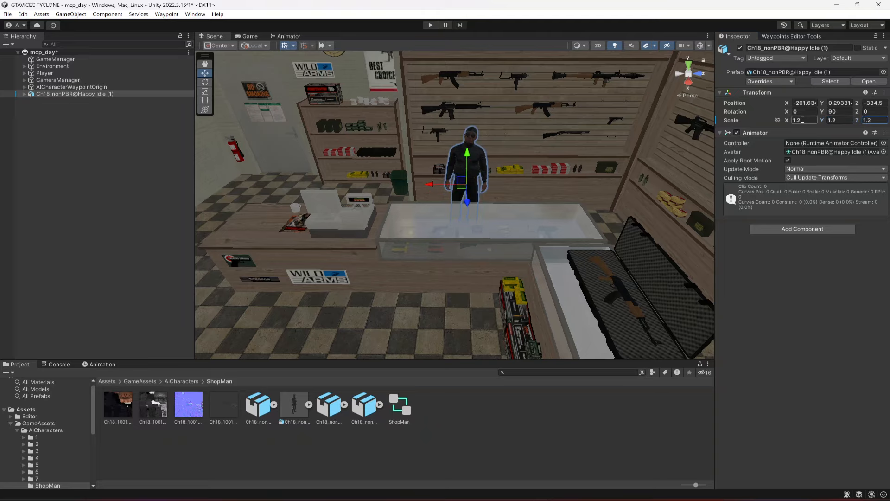
Step: Assign the ShopMan animator controller to the shopkeeper model's Animator component
right_click_drag(515, 179, 374, 190)
scroll(375, 190, "down", 2)
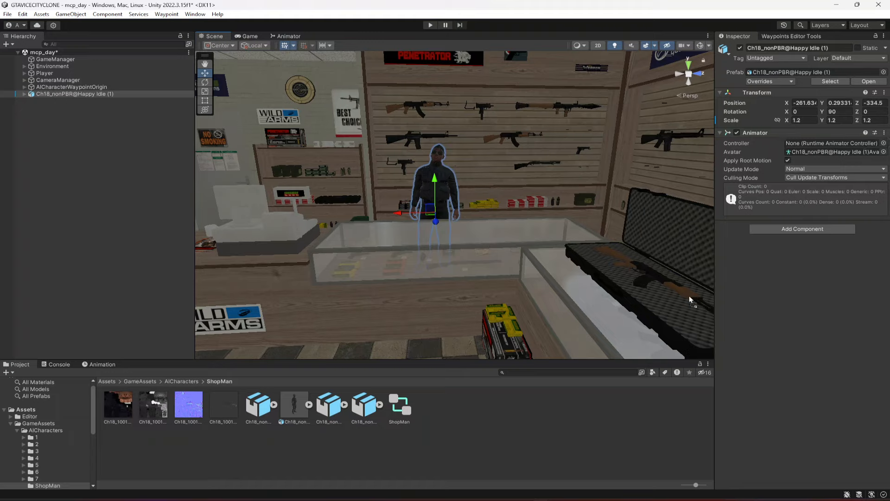
left_click_drag(843, 147, 830, 144)
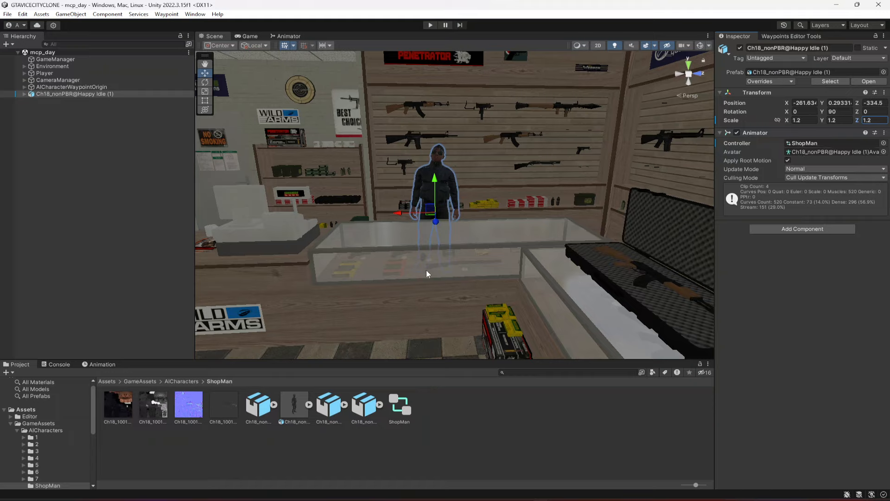
Step: Unpack the shopkeeper model's prefab completely and rename the object ShopMan
right_click(58, 96)
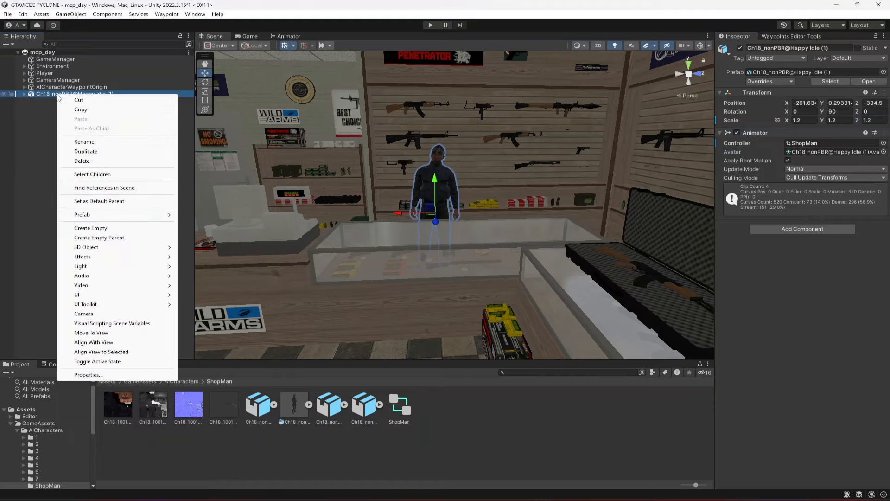
mouse_move(98, 216)
left_click(215, 283)
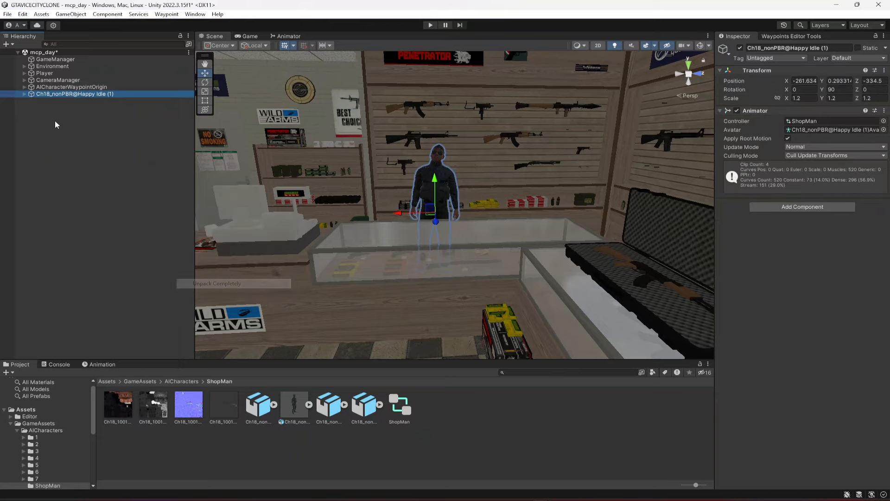
left_click(809, 49)
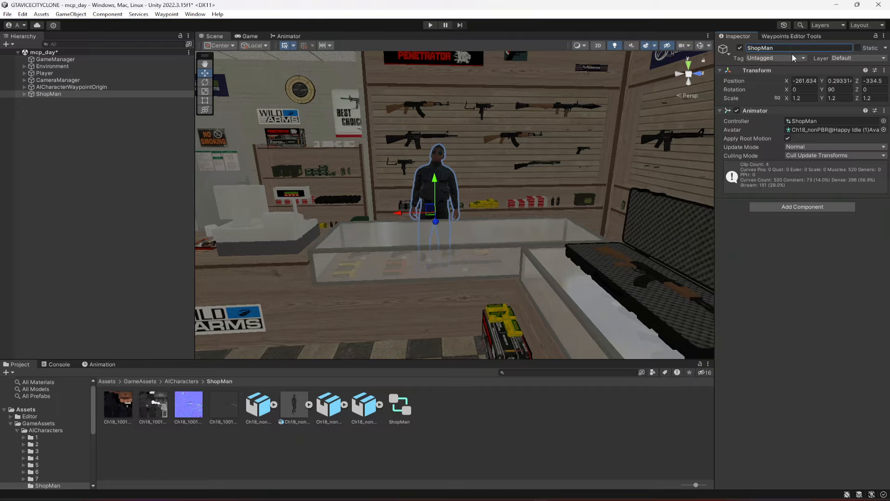
left_click(84, 138)
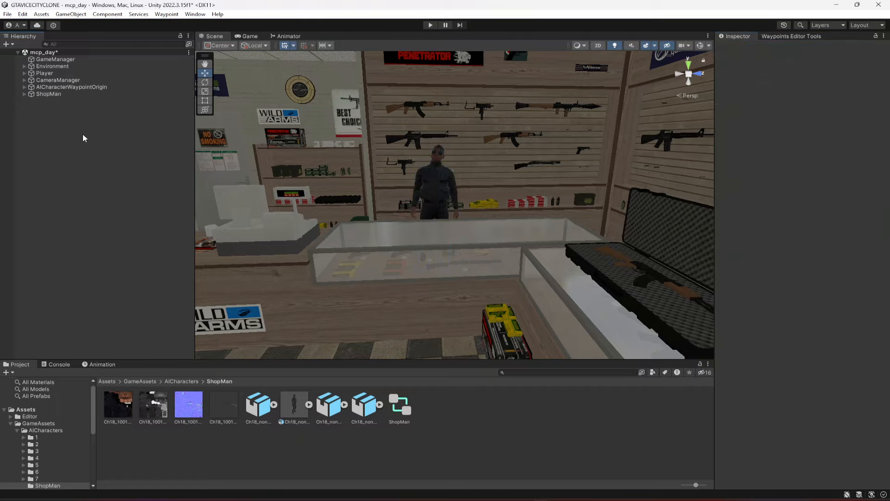
Step: Examine the shopkeeper's placement behind the glass counter from several distances and angles
right_click_drag(519, 264, 504, 232)
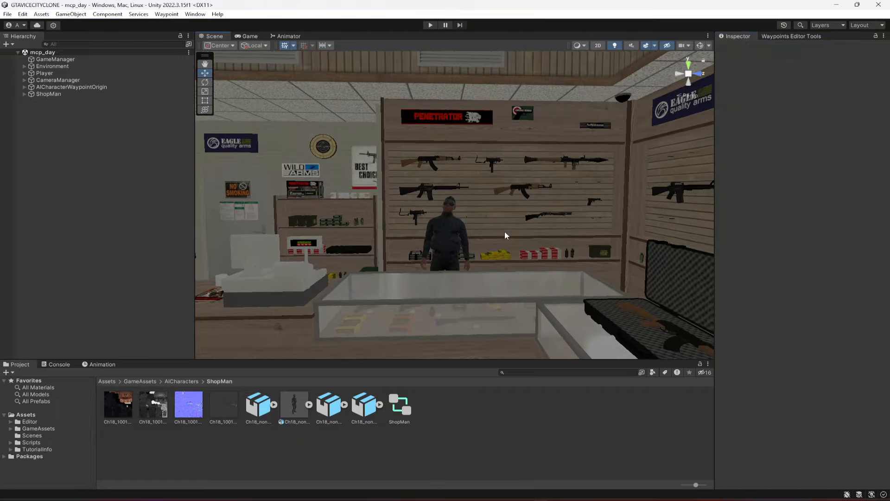
scroll(504, 232, "up", 5)
right_click_drag(447, 226, 477, 267)
scroll(478, 267, "down", 4)
scroll(419, 246, "down", 2)
mouse_move(419, 247)
middle_mouse_down()
mouse_move(320, 229)
mouse_move(405, 237)
middle_mouse_up()
scroll(404, 237, "down", 5)
right_click_drag(405, 237, 454, 212)
scroll(452, 213, "down", 3)
scroll(454, 212, "up", 4)
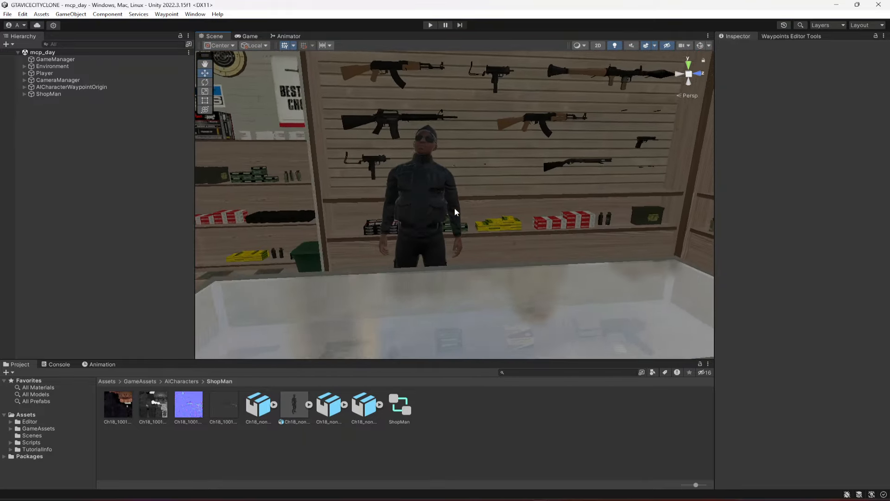
key("Down")
key("Left")
key("Right")
key("Up")
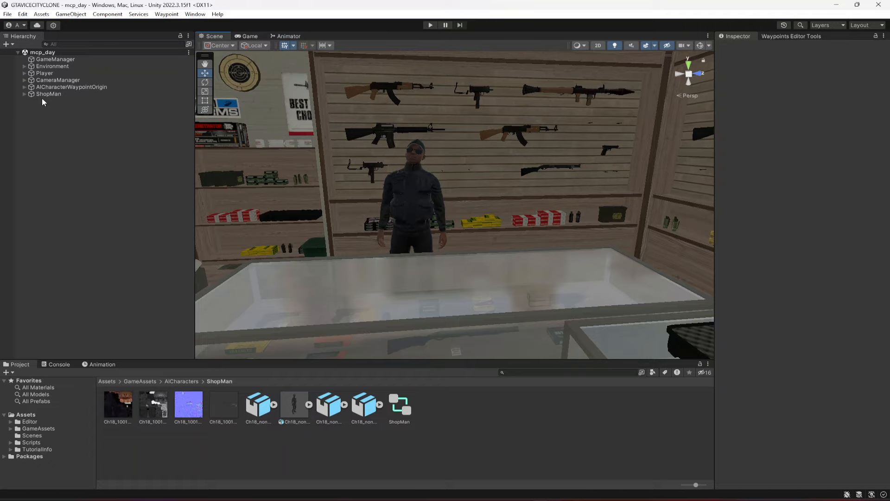
Step: Create an empty object in the scene and move it along X to about -260.3, by the glass counter
right_click(40, 95)
left_click(32, 114)
right_click(32, 113)
left_click(87, 230)
right_click_drag(560, 180, 469, 208)
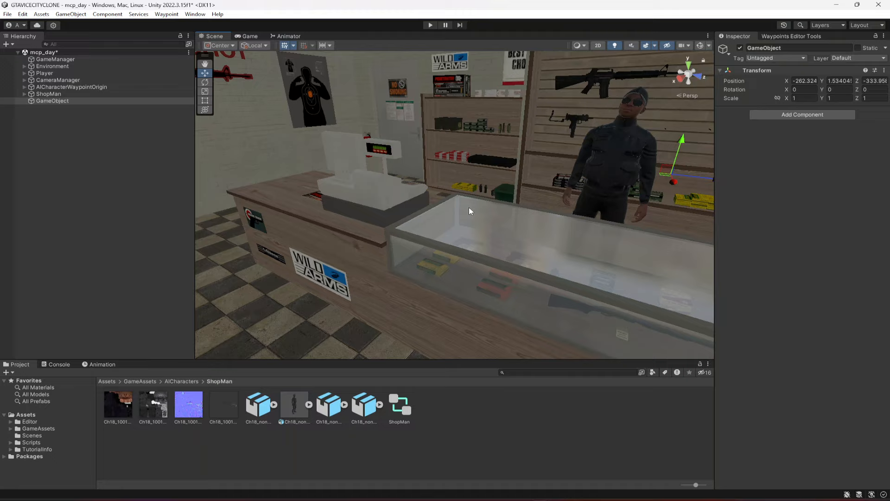
key("Right")
key("Up")
left_click_drag(524, 181, 395, 273)
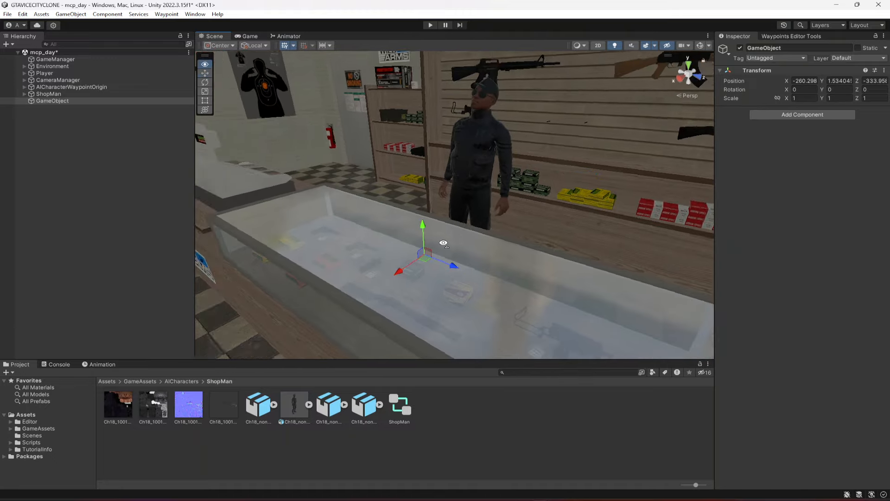
Step: Set the empty object's Z position to about -334.4, rename it ShopSystem and make ShopMan its child
key("d")
right_click_drag(443, 242, 553, 225)
key("w")
key("s")
scroll(554, 224, "down", 2)
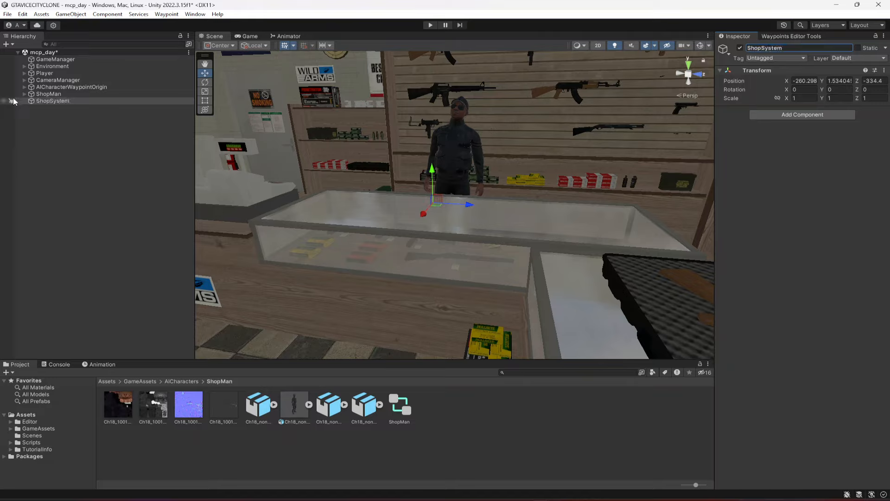
mouse_move(54, 94)
left_mouse_down()
mouse_move(65, 106)
mouse_move(53, 103)
left_mouse_up()
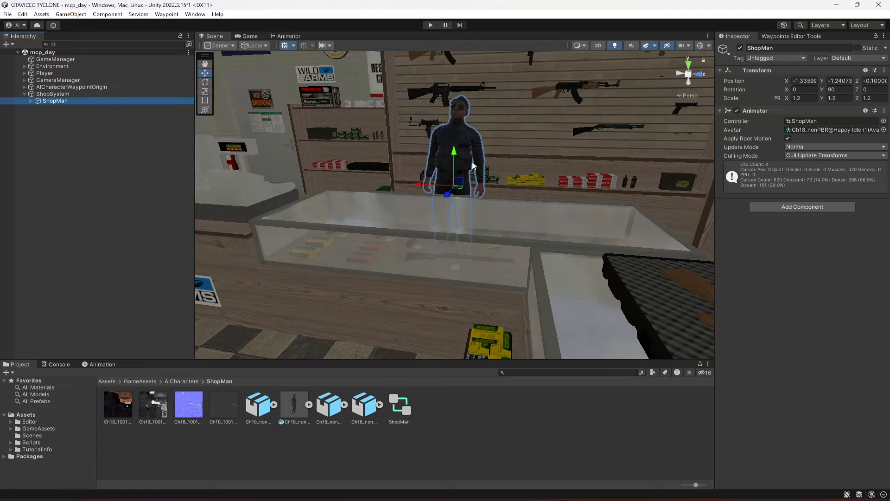
right_click_drag(473, 165, 462, 207)
right_click(50, 93)
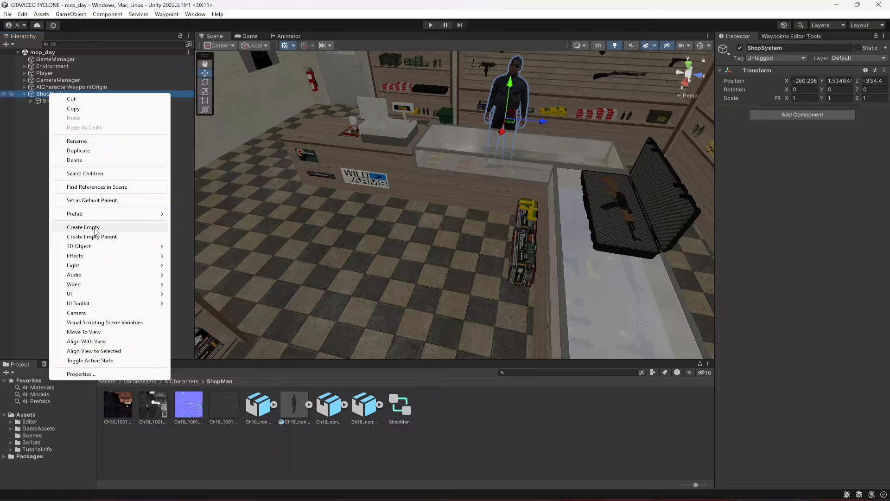
left_click(96, 228)
scroll(574, 88, "up", 5)
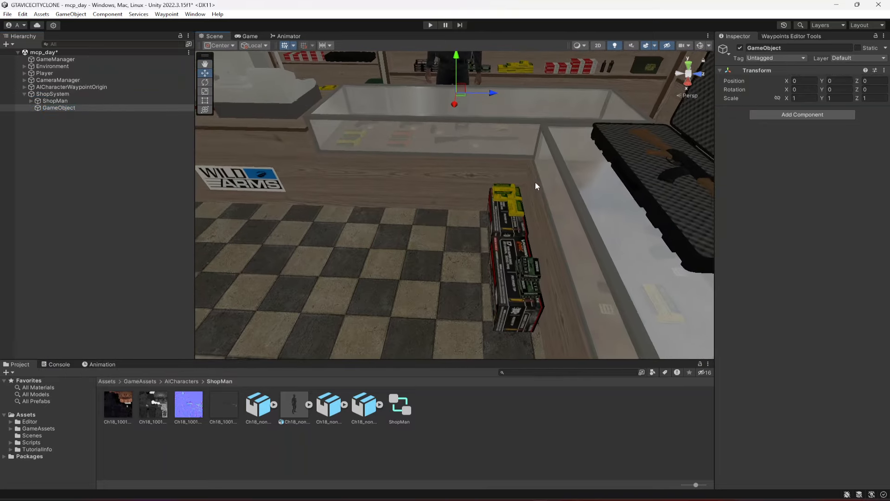
right_click_drag(536, 182, 508, 155)
scroll(508, 155, "down", 3)
left_click(54, 106)
key("Delete")
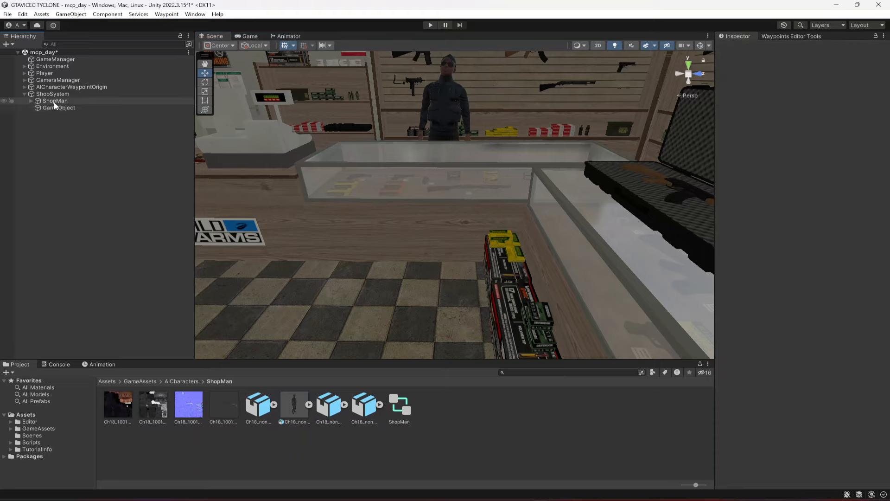
Step: Add a cube as a child of ShopSystem and place it in front of the counter at about X 1.1, Y -0.71, Z -0.28
right_click(49, 95)
mouse_move(93, 248)
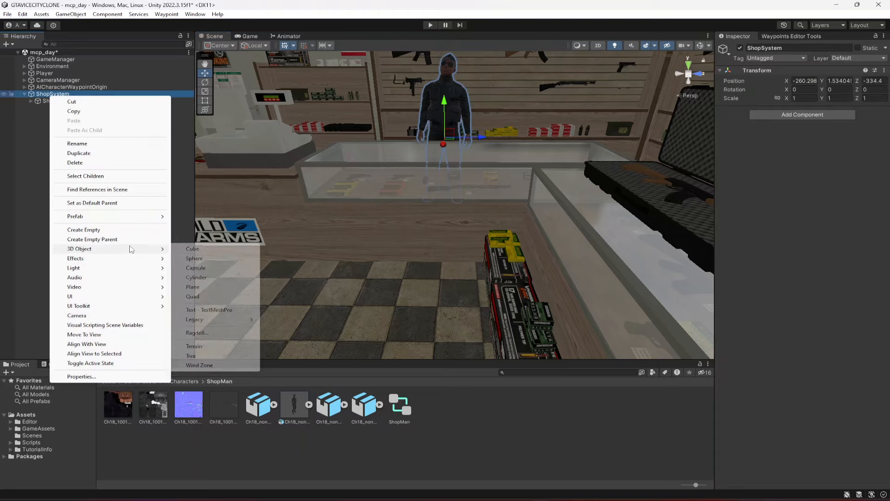
left_click(194, 249)
right_click_drag(533, 118, 505, 122)
key("s")
left_click_drag(477, 153, 458, 205)
left_click_drag(469, 165, 461, 243)
left_click_drag(465, 224, 453, 249)
Step: Disable the cube's Mesh Renderer and collapse that component's settings
right_click_drag(452, 249, 529, 206)
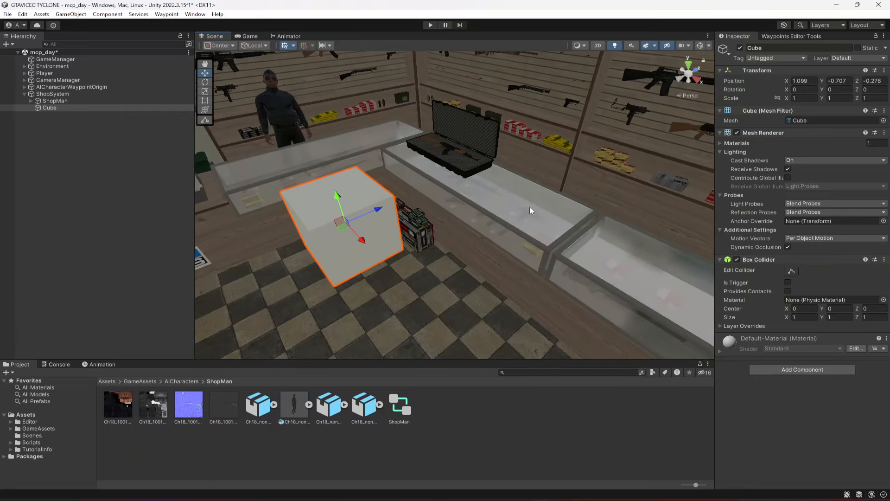
left_click(737, 133)
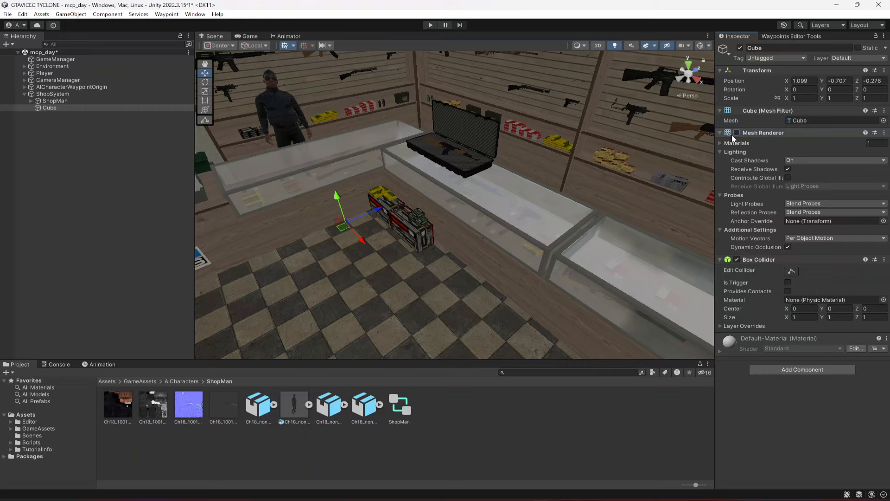
left_click(720, 133)
right_click_drag(453, 227, 396, 227)
scroll(396, 226, "up", 3)
right_click_drag(477, 196, 534, 190)
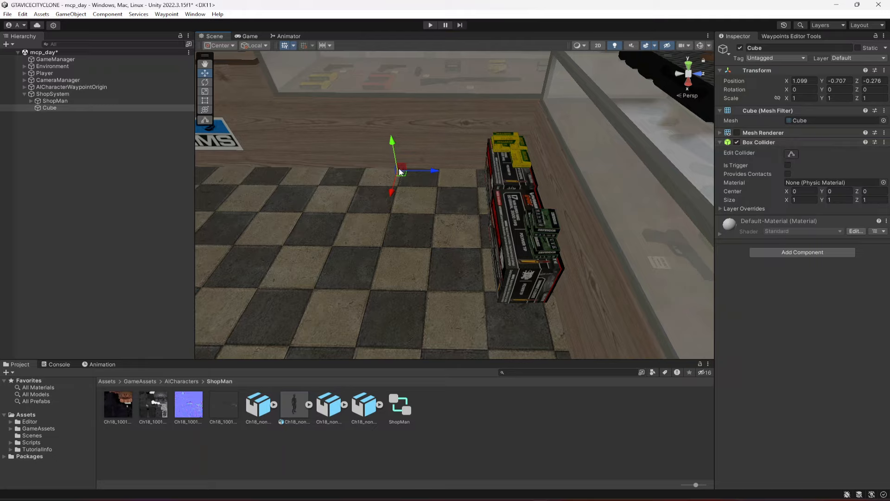
Step: Add a Light component to the cube and set its type to Area (baked only)
left_click(780, 253)
type("light")
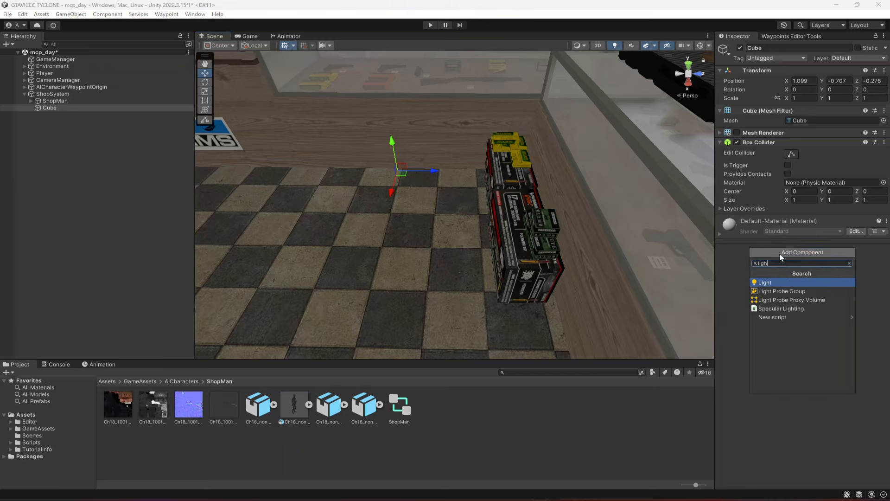
key("Return")
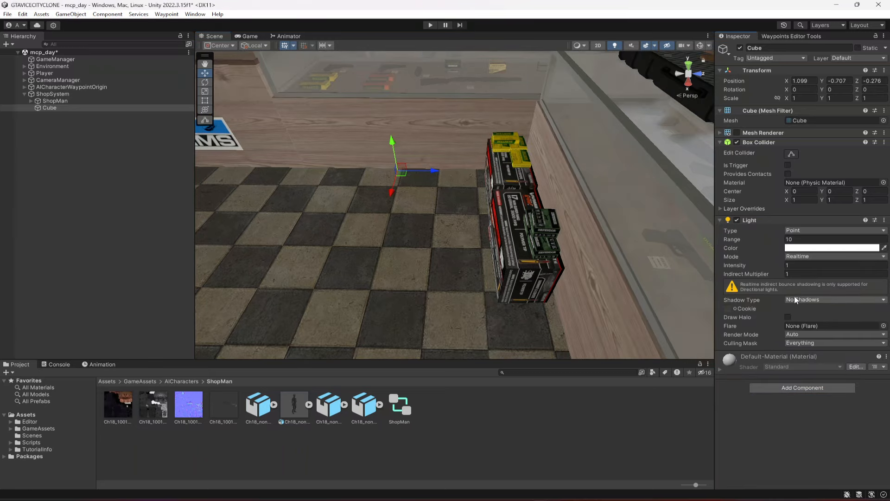
left_click(795, 297)
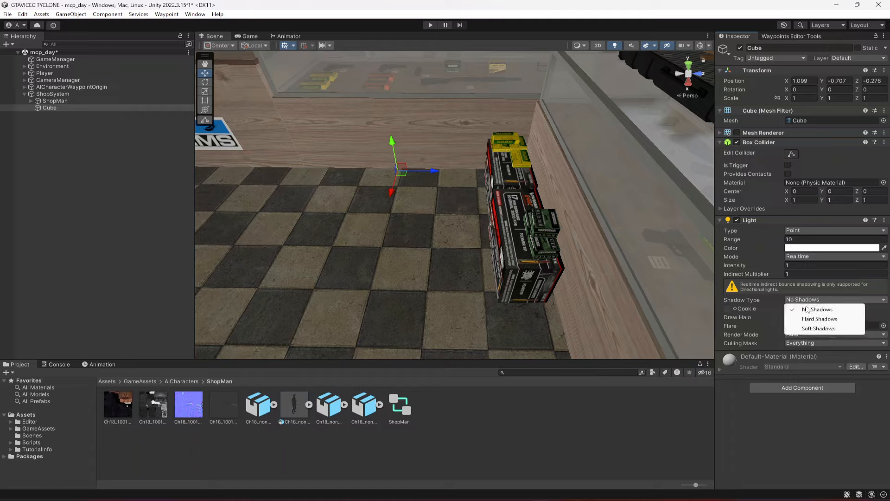
left_click(810, 453)
left_click(801, 230)
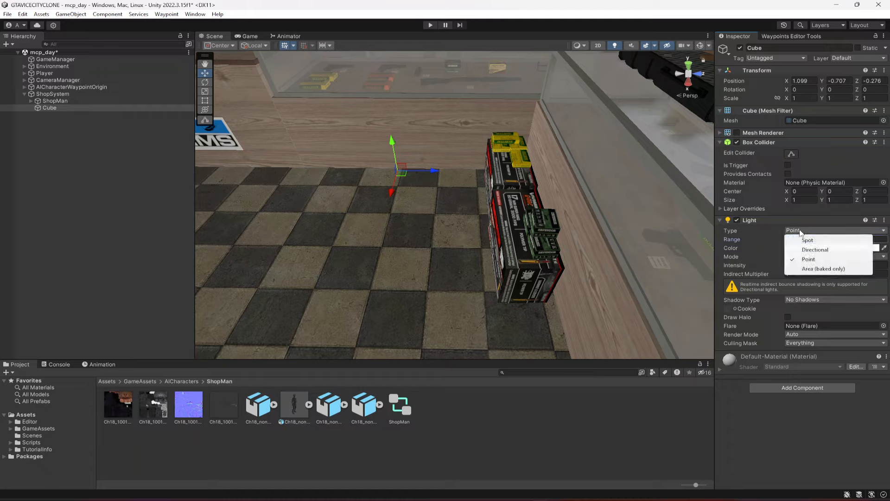
left_click(824, 269)
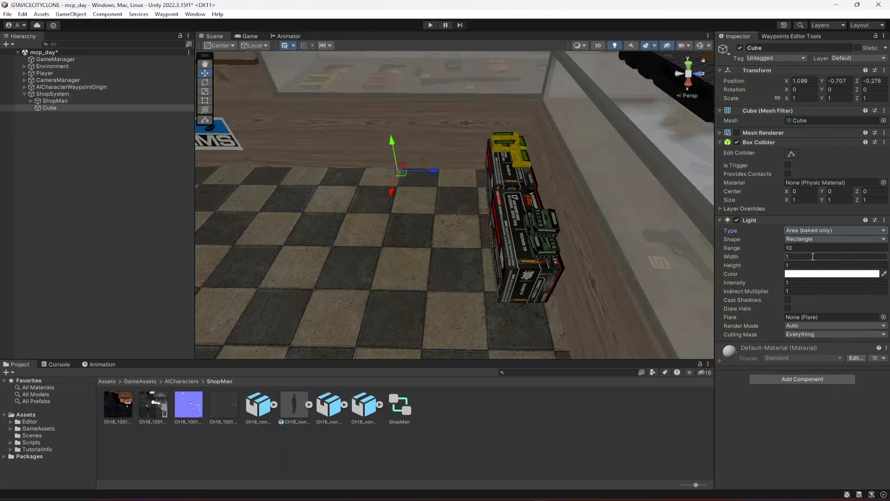
Step: Set the area light's range to 14.3 and its width and height to 0.9
left_click(795, 248)
type("14")
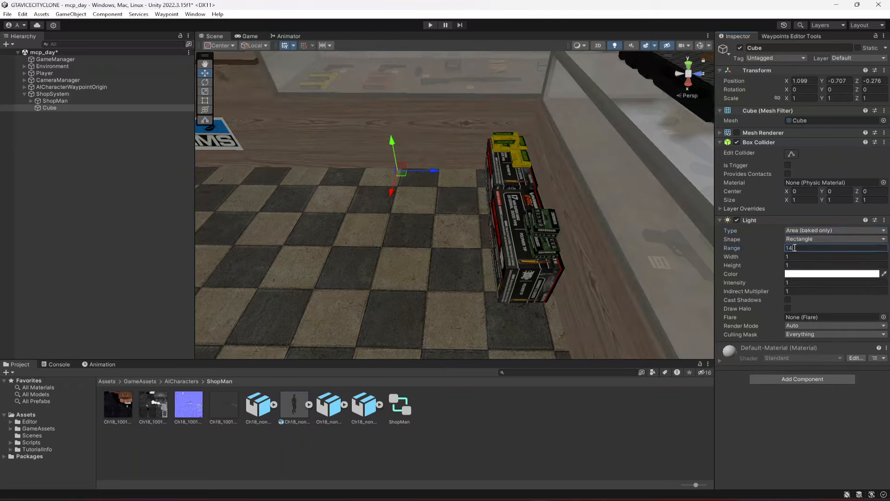
type(".")
key("Tab")
type(".9")
key("Tab")
type(".9")
key("Return")
Step: Change the area light's color to pink F316AD
left_click(839, 275)
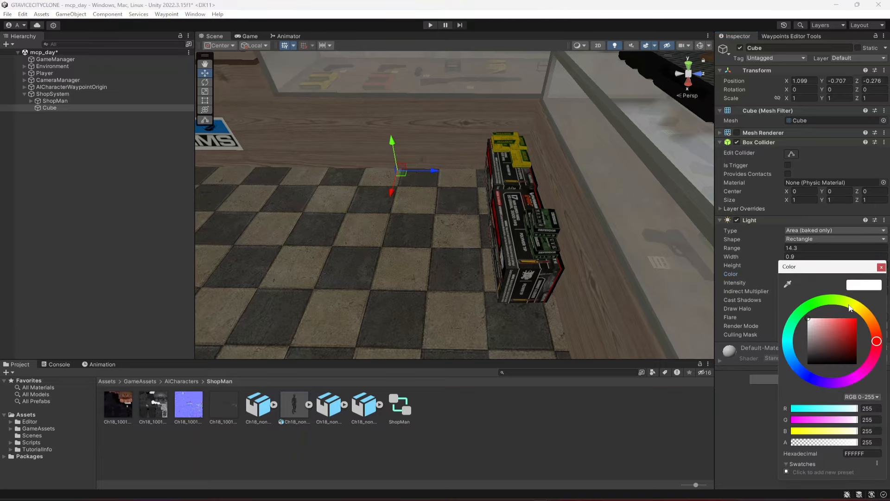
left_click(866, 369)
left_click(858, 334)
left_click_drag(861, 333, 854, 323)
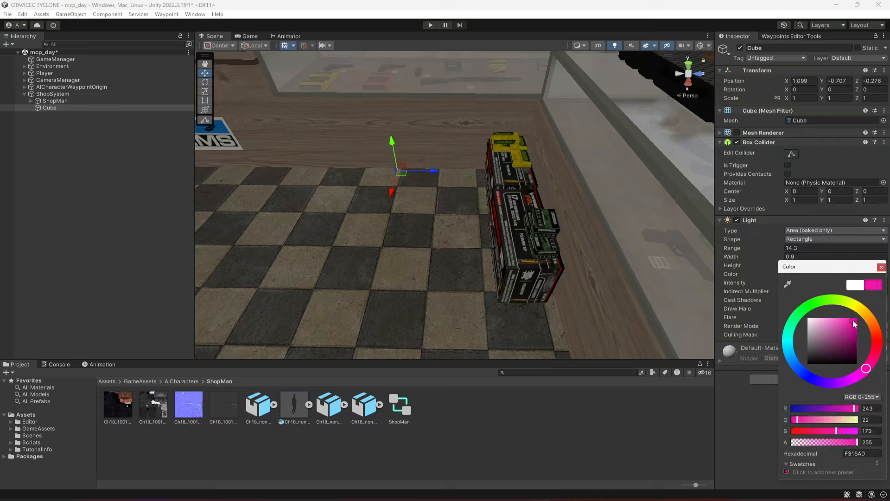
left_click(881, 267)
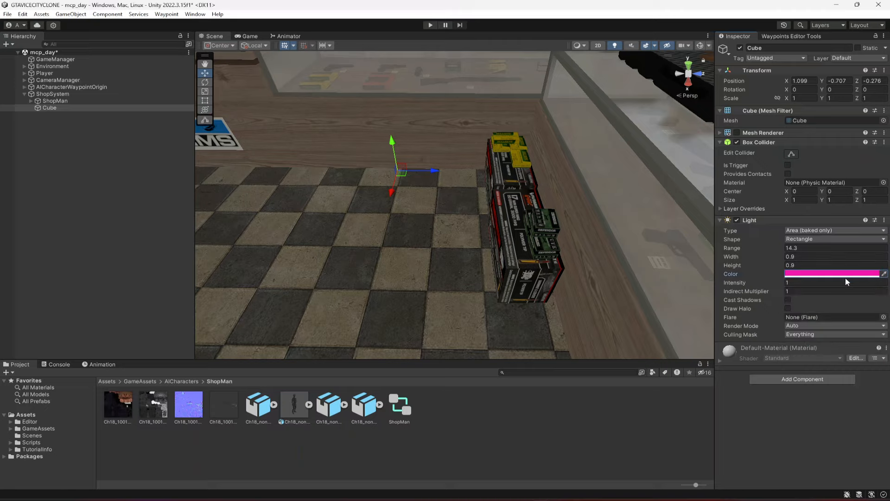
Step: Set the area light's intensity to 1.9 and enable Cast Shadows and Draw Halo
left_click(817, 286)
type("1.9")
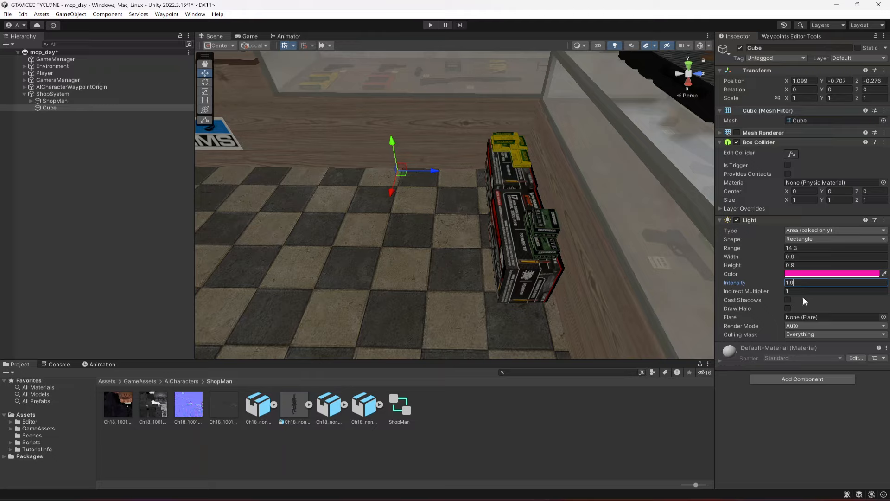
left_click(789, 300)
left_click(788, 309)
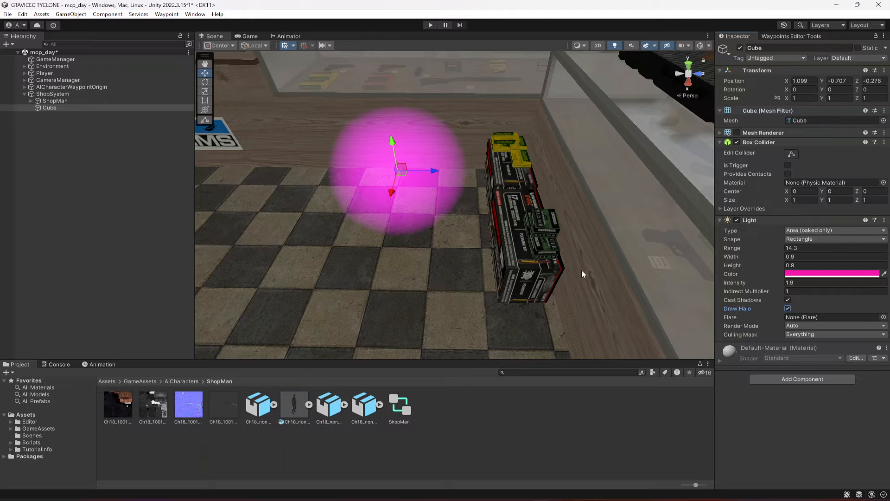
Step: Try a height of 1.05 on the cube's area light and restore it to 0.9
right_click_drag(509, 194, 493, 241)
scroll(495, 238, "down", 3)
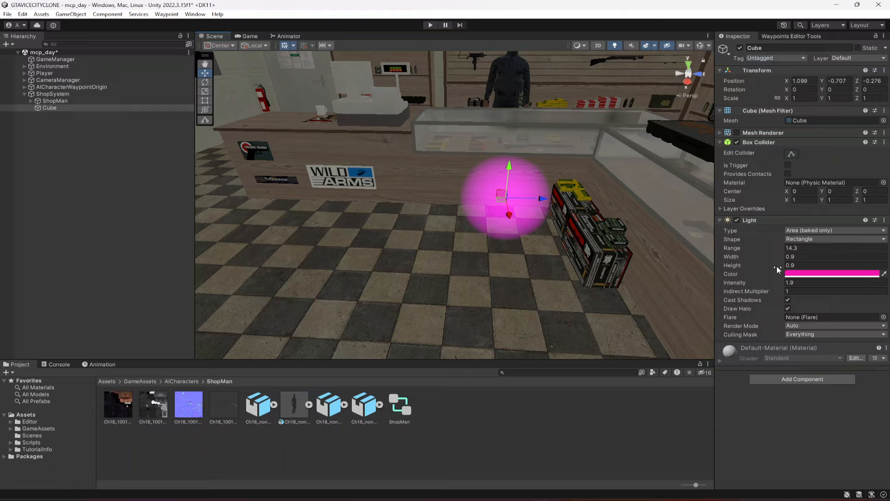
left_click_drag(777, 267, 783, 267)
double_click(805, 265)
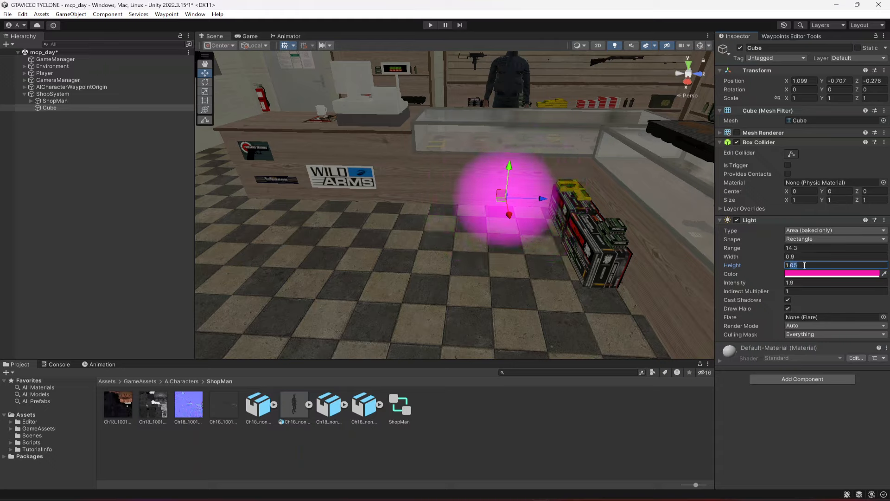
key("BackSpace")
key("Return")
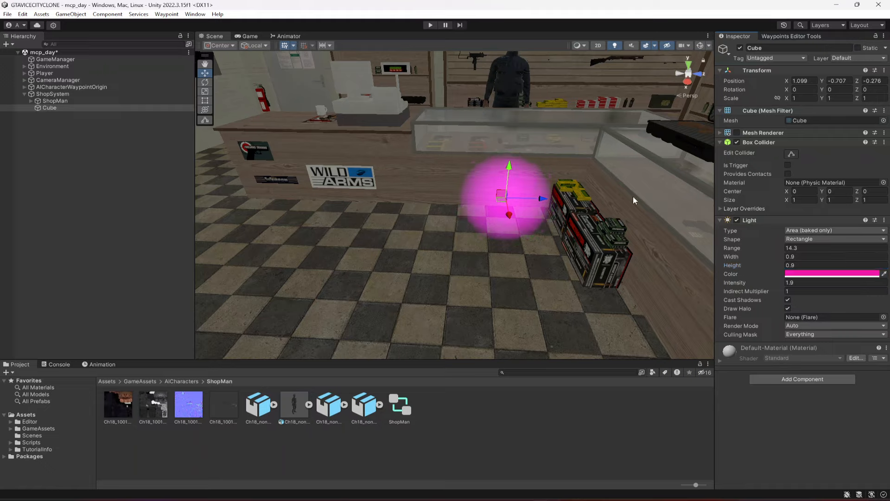
Step: Remove the Mesh Renderer and Mesh Filter components from the cube and save the scene
right_click(783, 135)
left_click(824, 156)
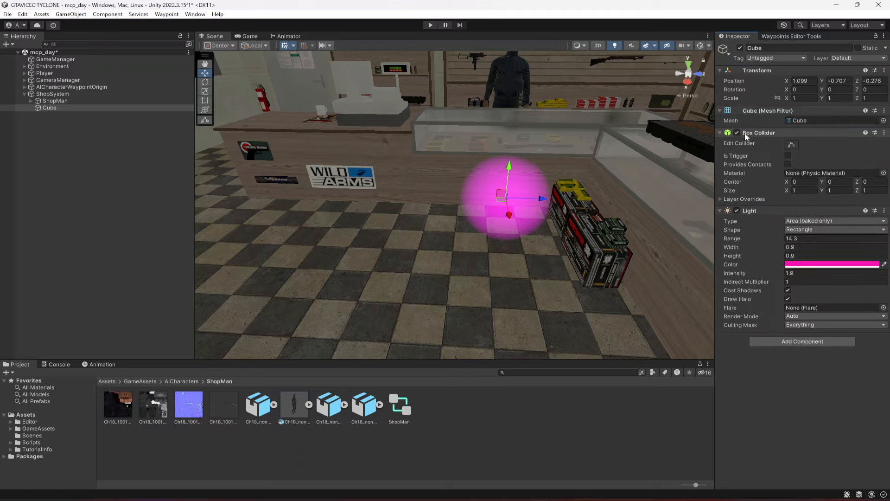
left_click(883, 111)
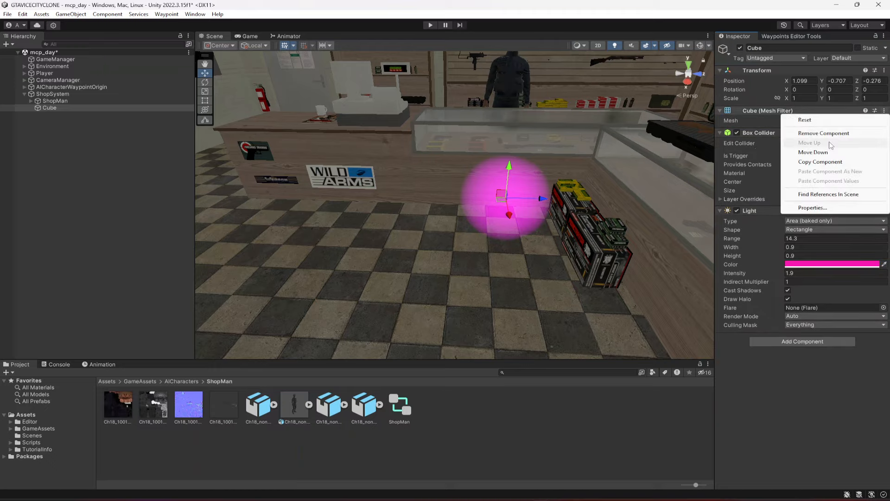
left_click(828, 132)
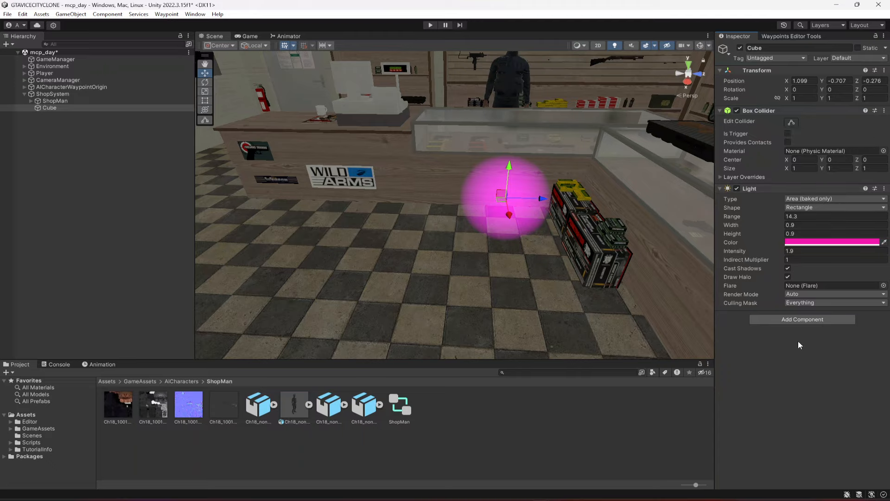
key("ctrl+s")
Step: Make the cube's Box Collider a trigger and save the scene
right_click_drag(536, 263, 476, 267)
key("d")
right_click_drag(436, 189, 783, 134)
key("a")
left_click(788, 134)
key("ctrl+s")
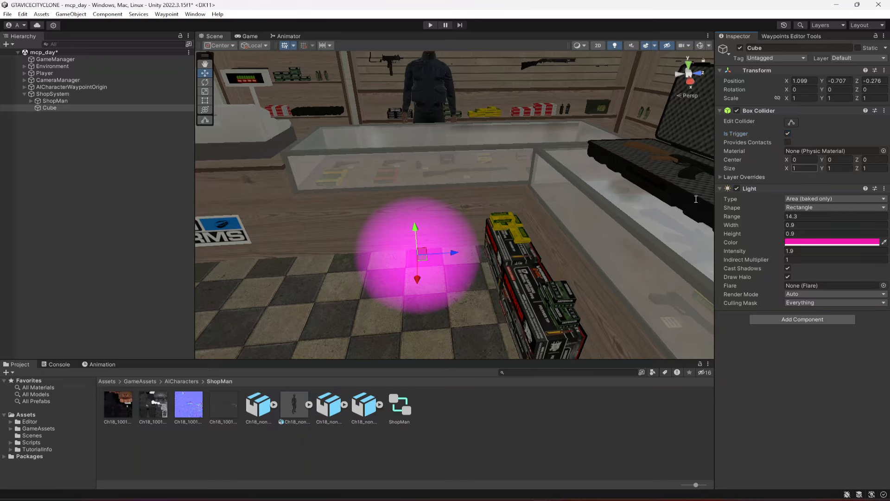
Step: Inspect the cube's collider bounds on the floor and the weapons displayed on the wall behind the shopkeeper
right_click_drag(520, 185, 482, 237)
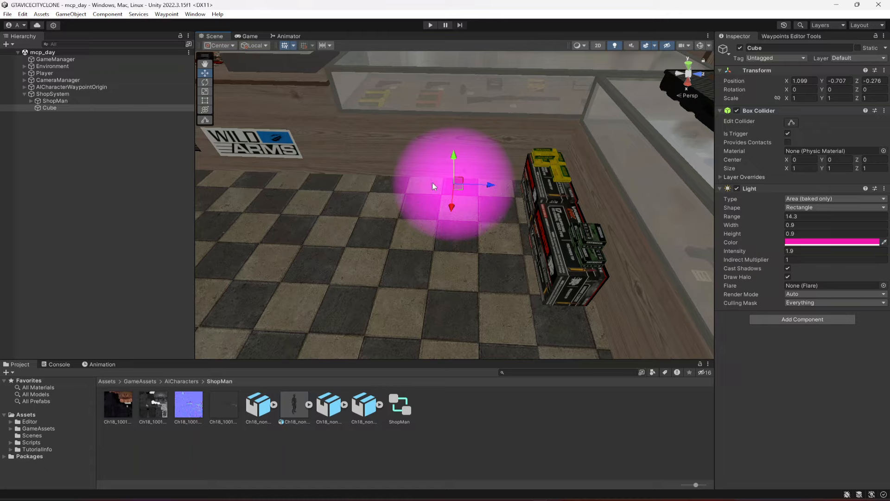
left_click(791, 122)
left_click(792, 122)
right_click_drag(460, 214, 489, 163)
right_click_drag(533, 225, 512, 218)
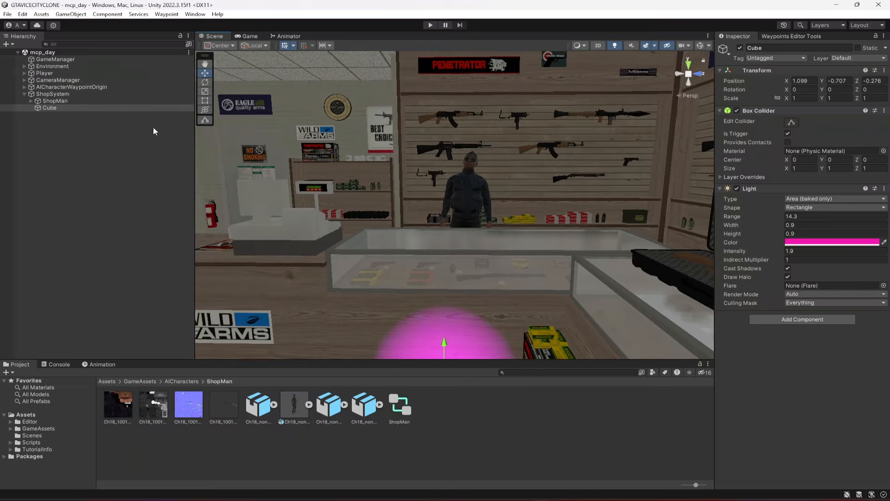
right_click_drag(424, 216, 462, 207)
scroll(439, 185, "up", 6)
scroll(459, 222, "down", 5)
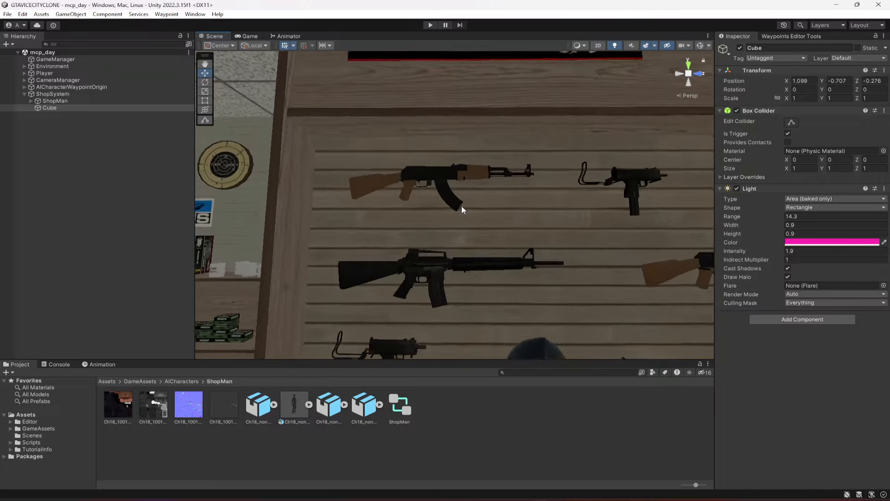
Step: Inspect the rifles displayed on the shop wall and the glowing trigger zone on the floor before the counter
scroll(461, 205, "up", 3)
right_click_drag(465, 176, 485, 235)
key("e")
key("d")
key("s")
key("a")
key("s")
key("w")
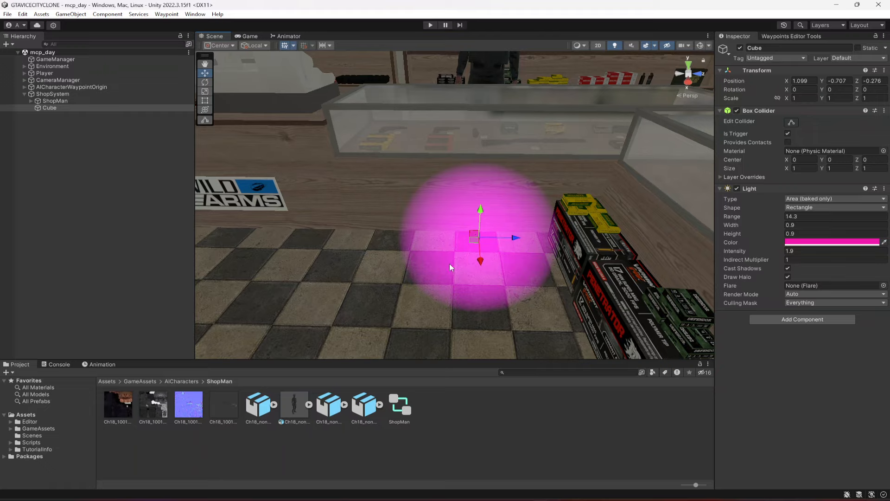
Step: Add a UI canvas as a child of ShopSystem and name it ShopUI
right_click(42, 93)
mouse_move(81, 293)
left_click(197, 406)
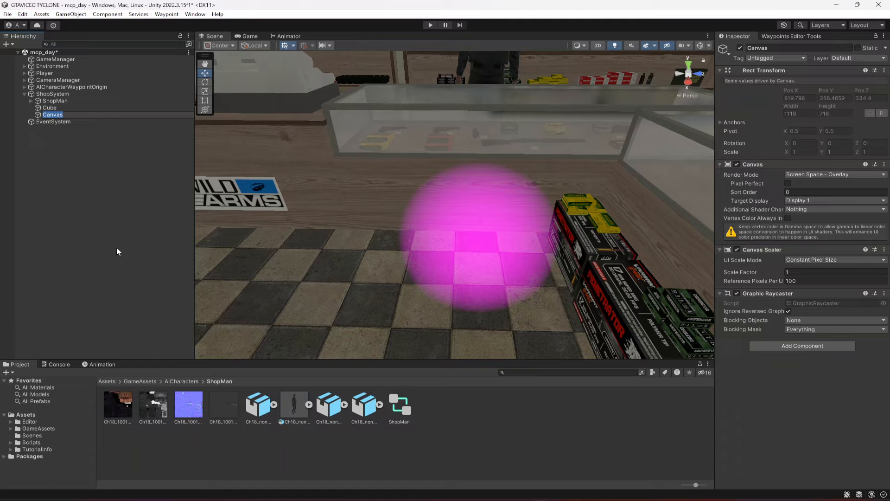
type("ShopUI")
key("Return")
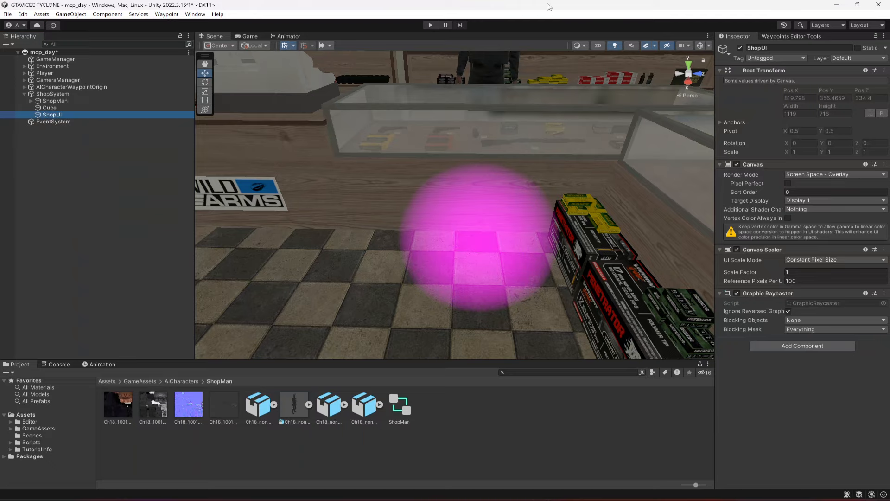
Step: Frame the ShopUI canvas in 2D view and add a legacy Text element under it
left_click(600, 46)
double_click(52, 115)
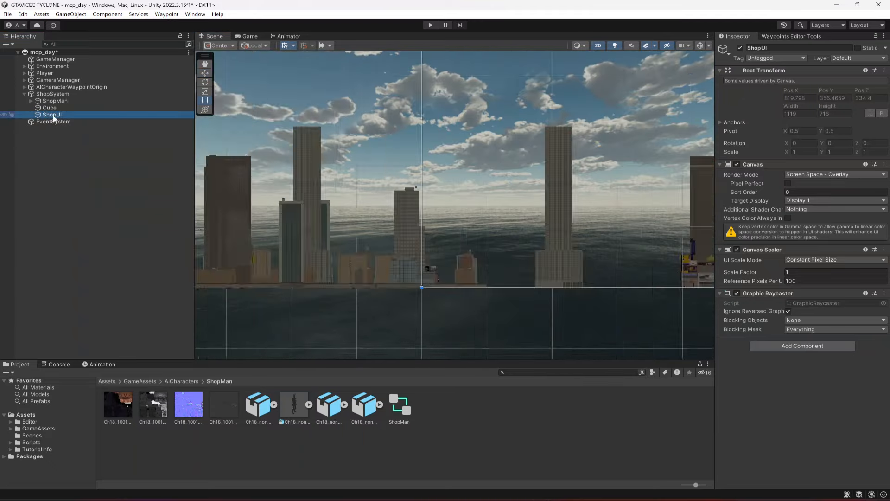
scroll(411, 248, "up", 5)
middle_click_drag(560, 250, 520, 288)
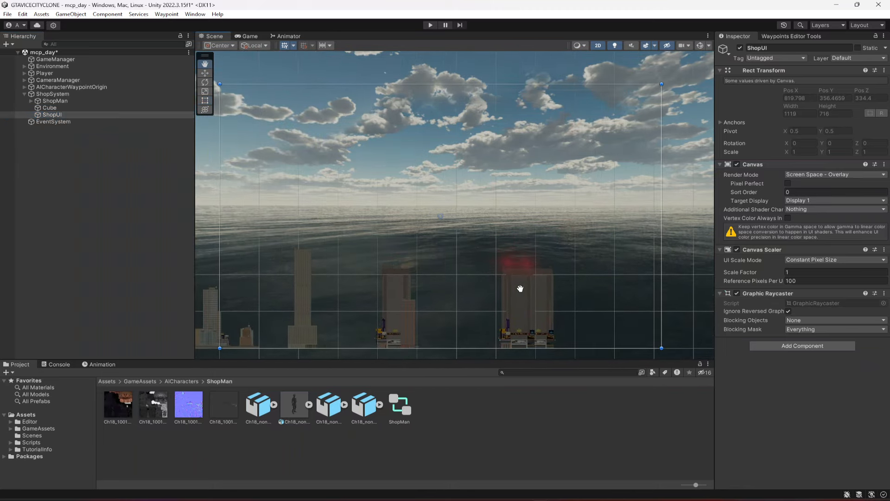
right_click(54, 115)
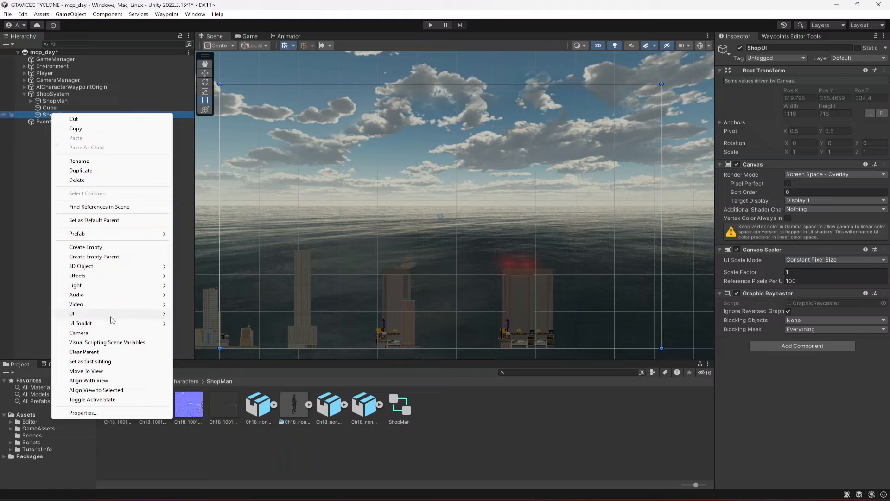
mouse_move(113, 314)
mouse_move(235, 449)
left_click(297, 450)
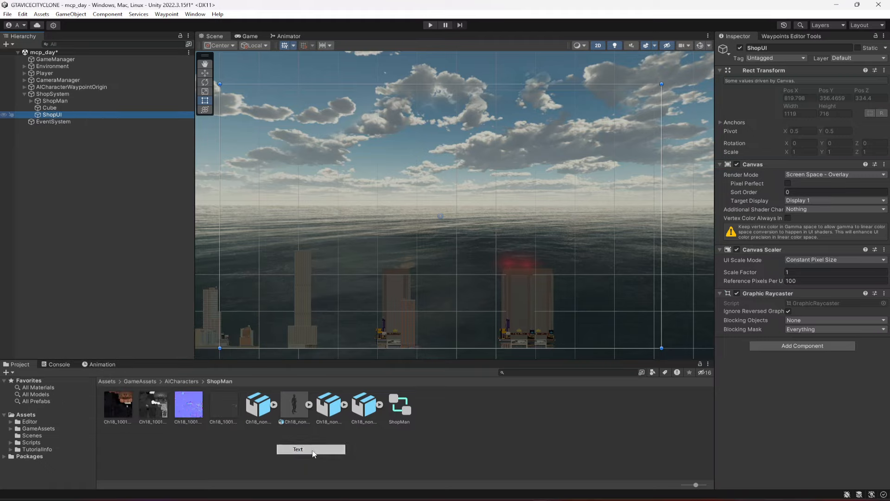
right_click(60, 113)
left_click(51, 121)
Step: Rename the new legacy text object under ShopUI as Notification
left_click(794, 46)
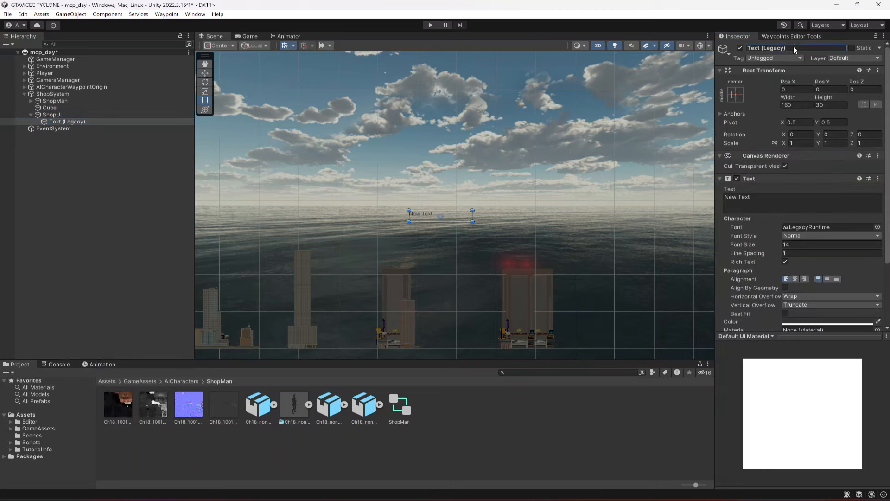
type("NOtification")
key("Return")
left_click(794, 47)
key("Left")
key("Right")
key("Right")
key("BackSpace")
type("o")
Step: Set the Notification's text content to "Press key to do things"
left_click(759, 201)
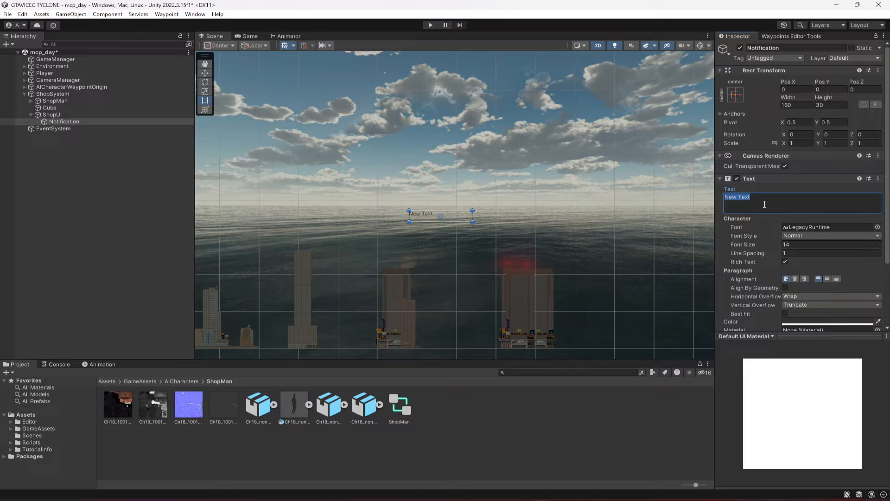
type("Press ket to do things")
left_click(750, 197)
key("BackSpace")
type("y")
Step: Set the Notification's font size to 50 and its text box to 800 wide by 115 high
left_click(877, 227)
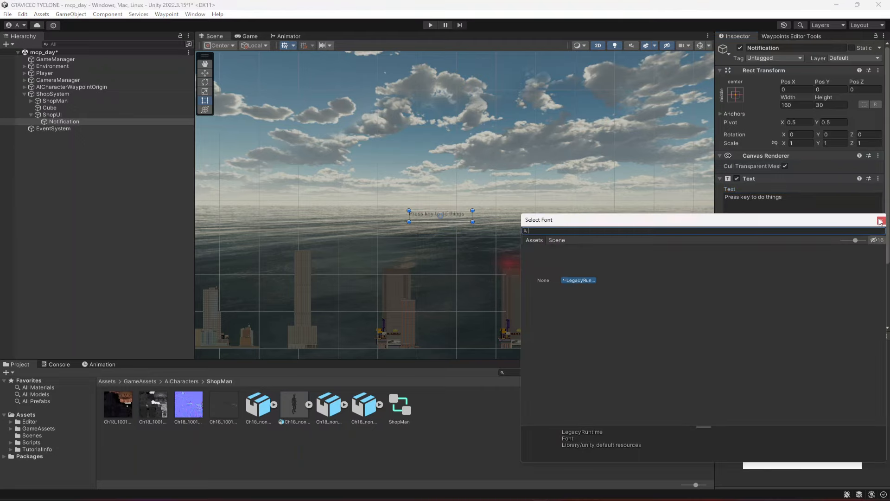
left_click(881, 220)
left_click(795, 244)
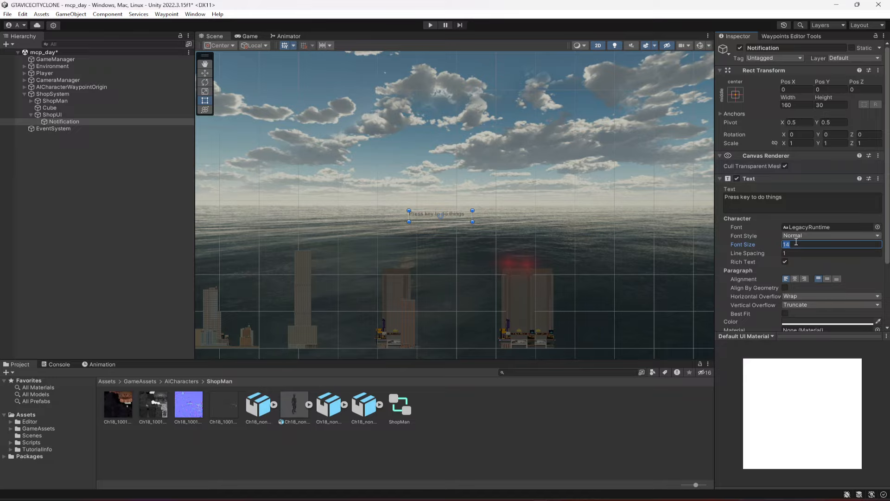
type("50")
left_click(802, 105)
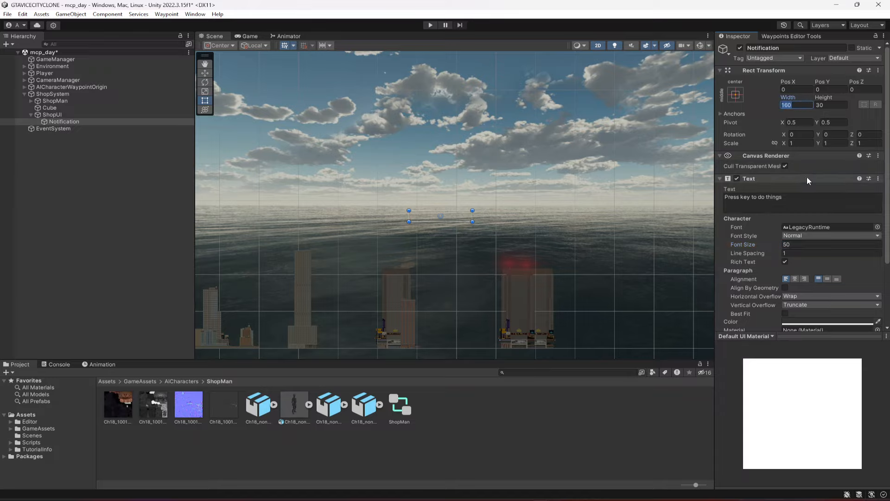
type("800")
key("Tab")
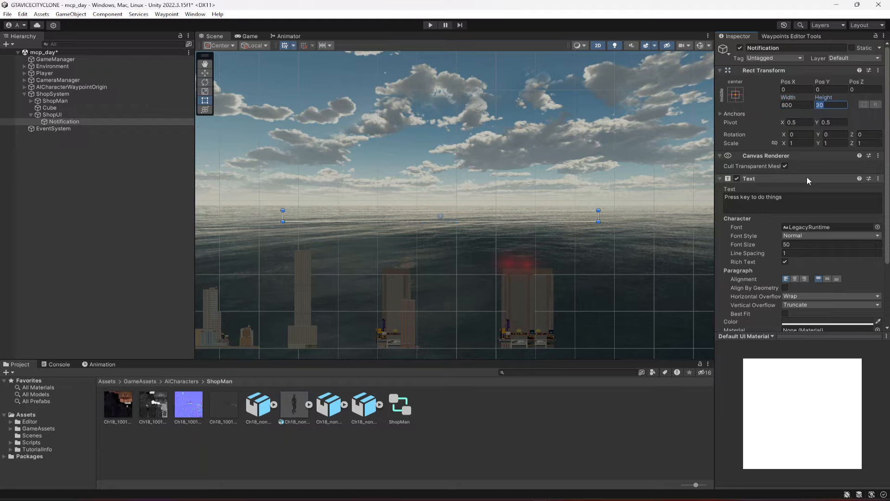
type("1")
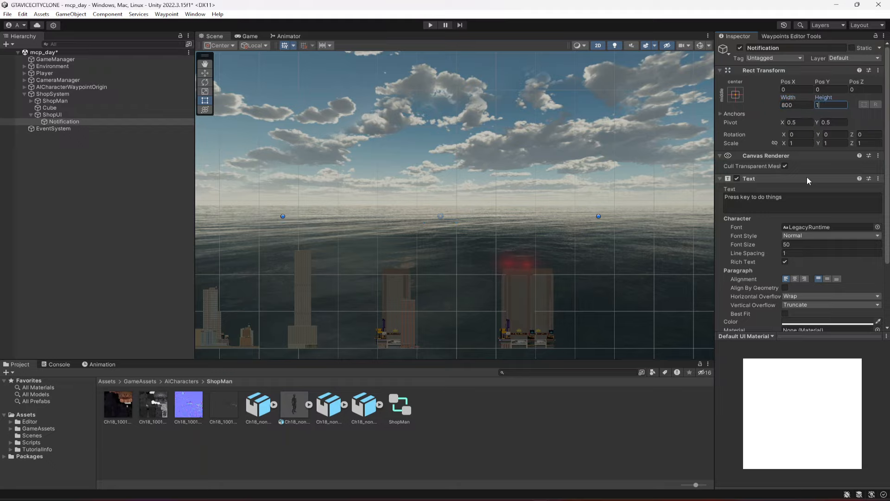
type("15")
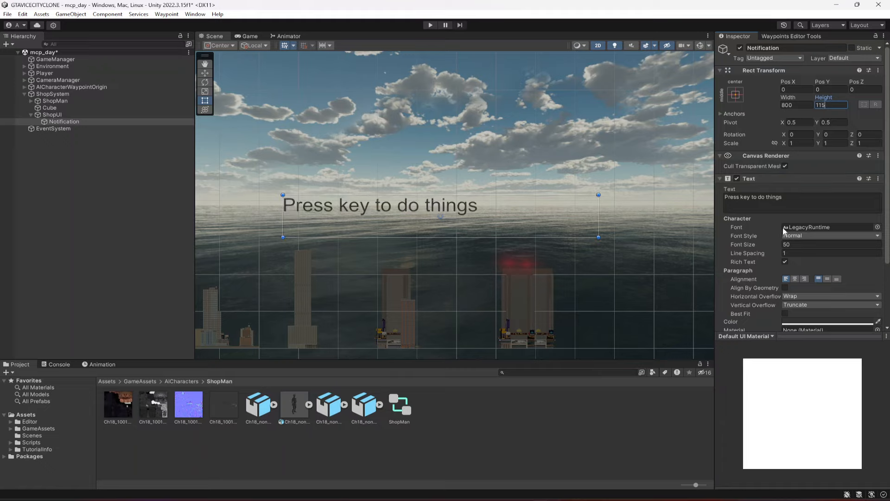
Step: Center the Notification text horizontally and vertically, and style it in bold white
left_click(795, 279)
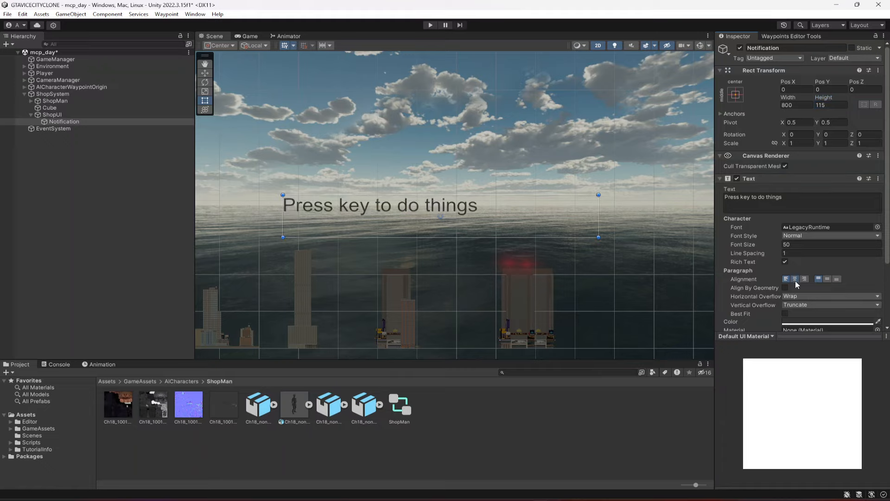
left_click(827, 279)
left_click(816, 323)
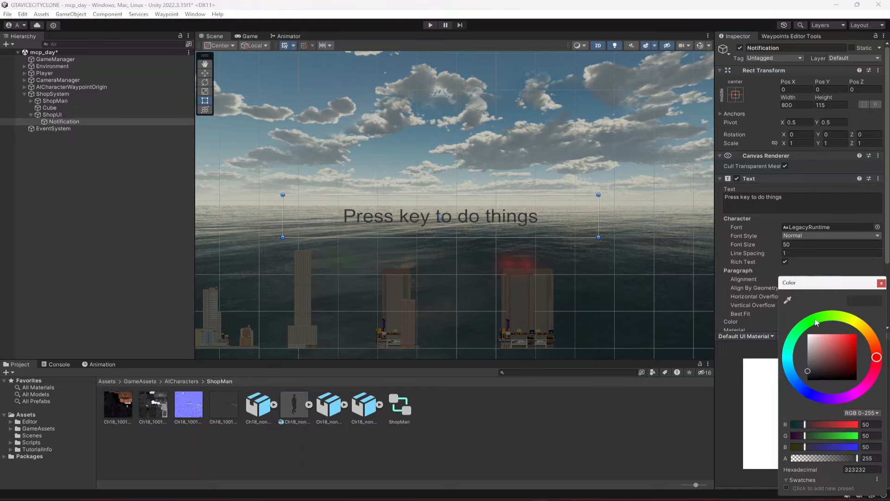
left_click(882, 283)
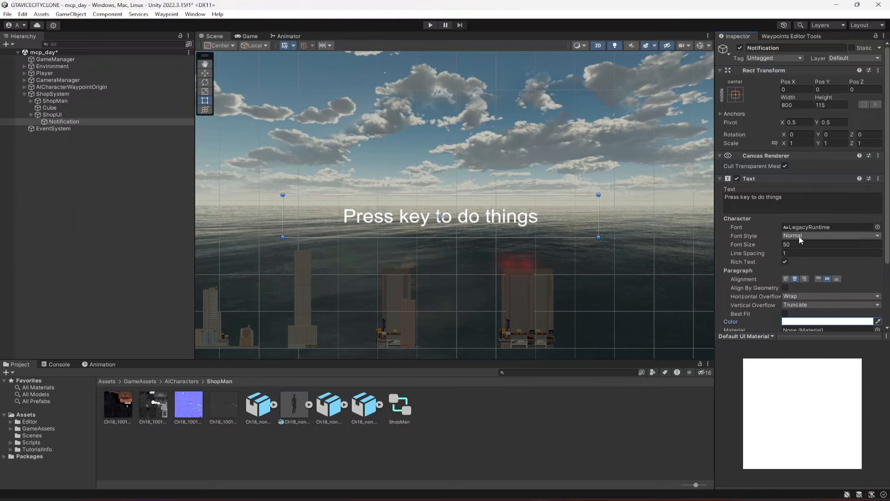
left_click(825, 236)
left_click(808, 253)
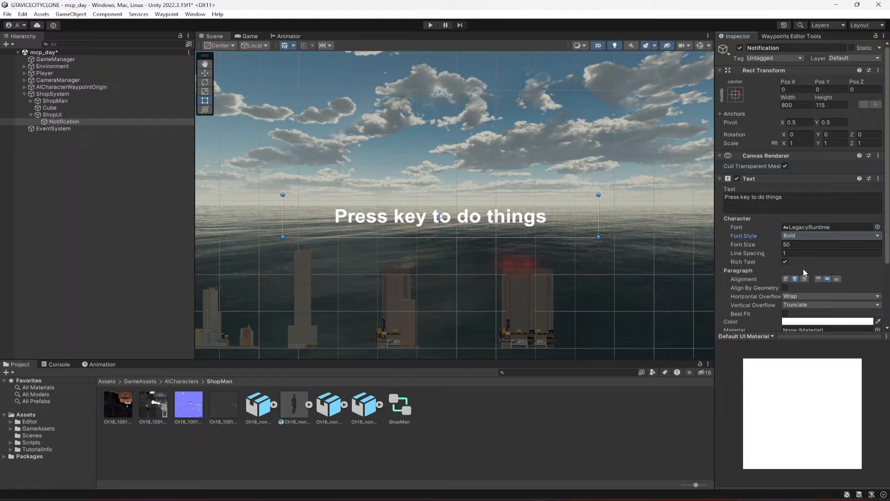
scroll(797, 263, "down", 3)
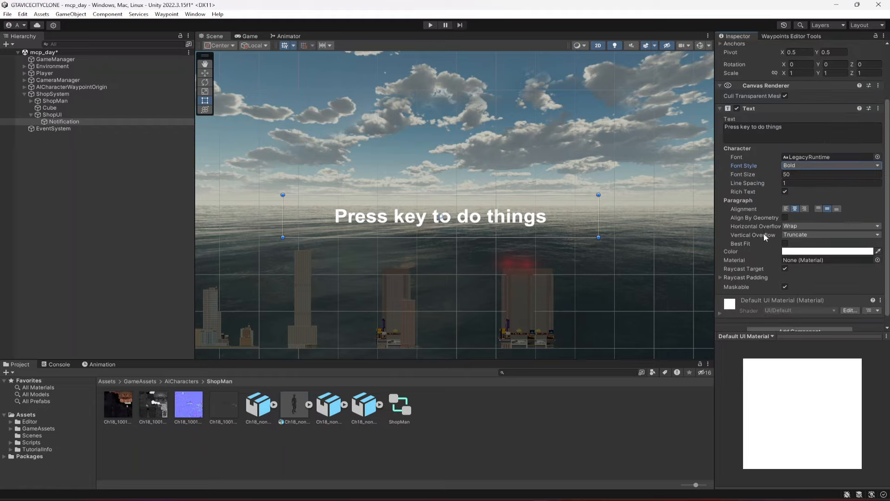
scroll(765, 236, "up", 3)
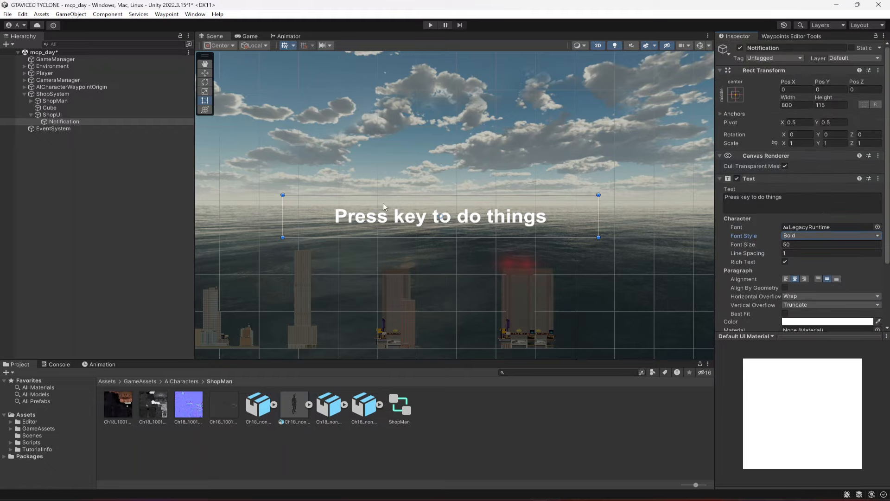
Step: Duplicate the Notification text and name the copy RiflePrice
left_click(58, 123)
key("ctrl+d")
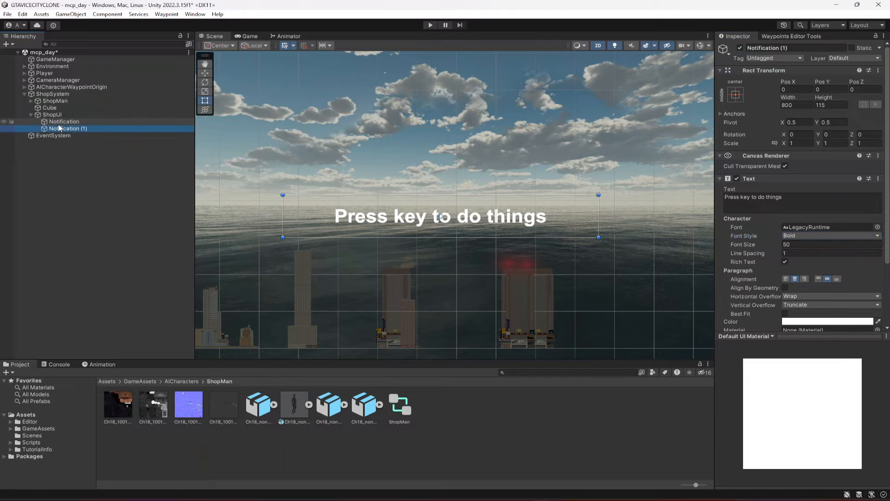
left_click(818, 48)
key("ctrl+a")
key("BackSpace")
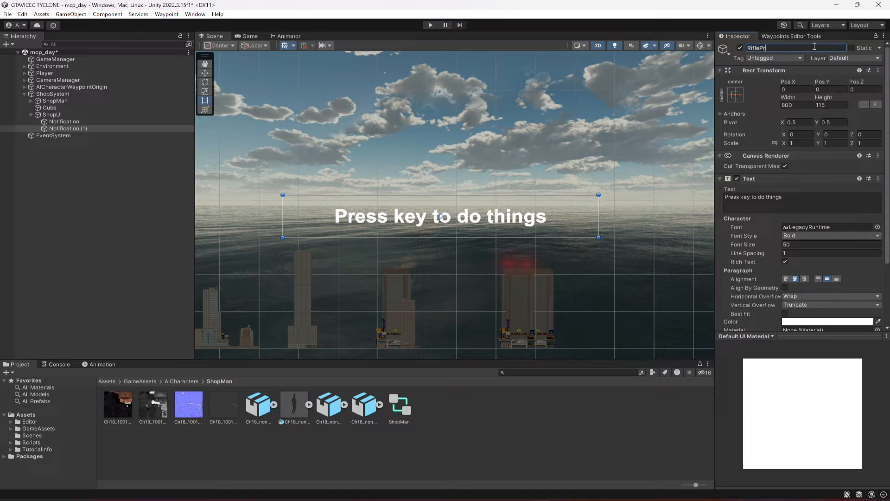
type("RiflePrice")
key("Return")
Step: Anchor and position the RiflePrice text at the bottom center of the ShopUI canvas
middle_click_drag(338, 208, 337, 183)
left_click(66, 122)
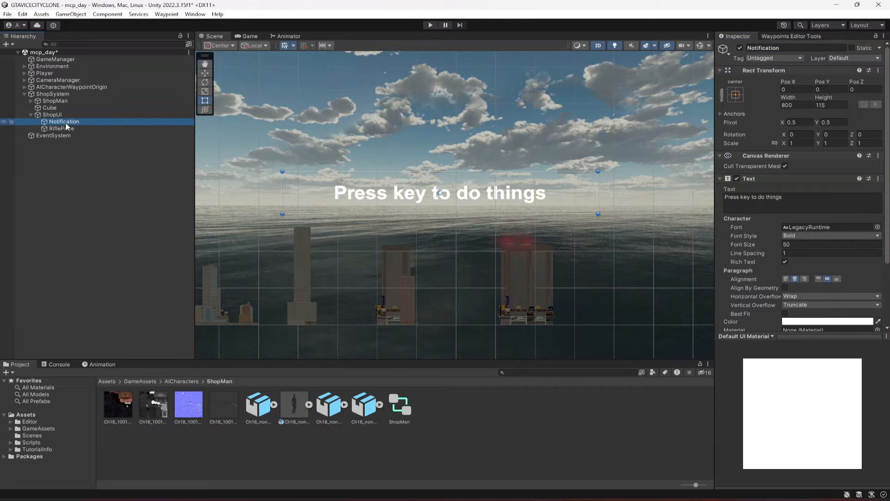
left_click(66, 129)
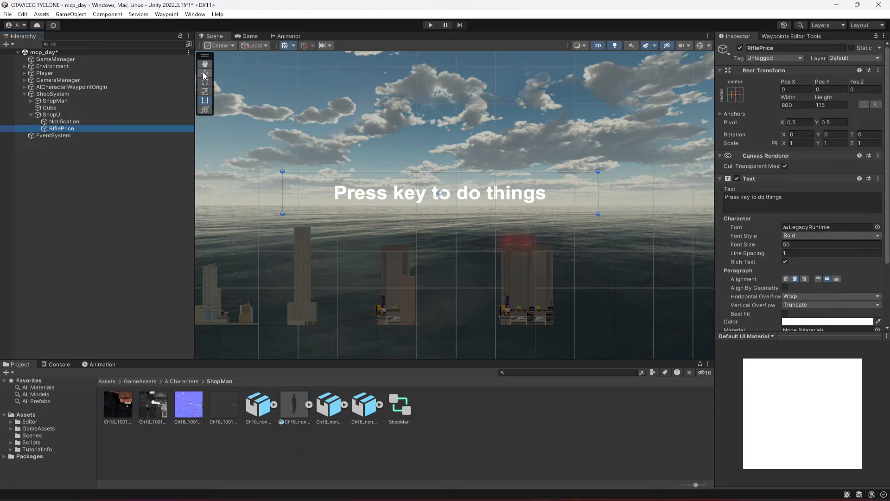
key("w")
left_click(55, 122)
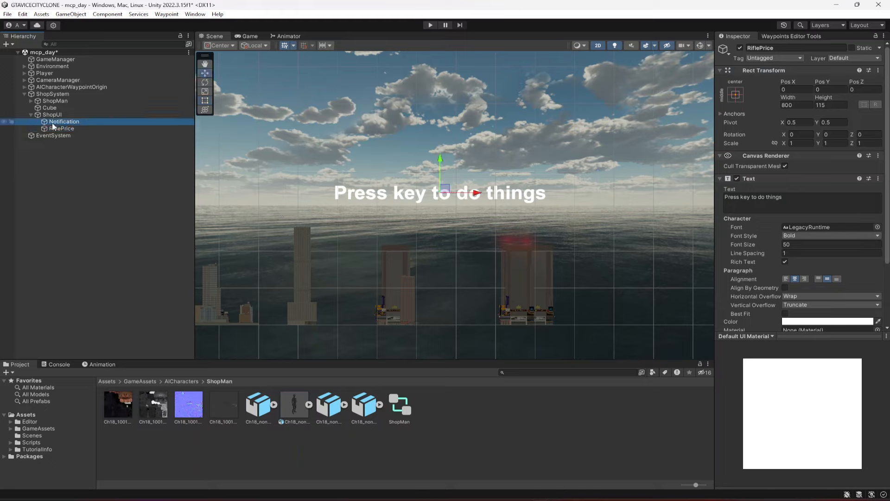
left_click(736, 94)
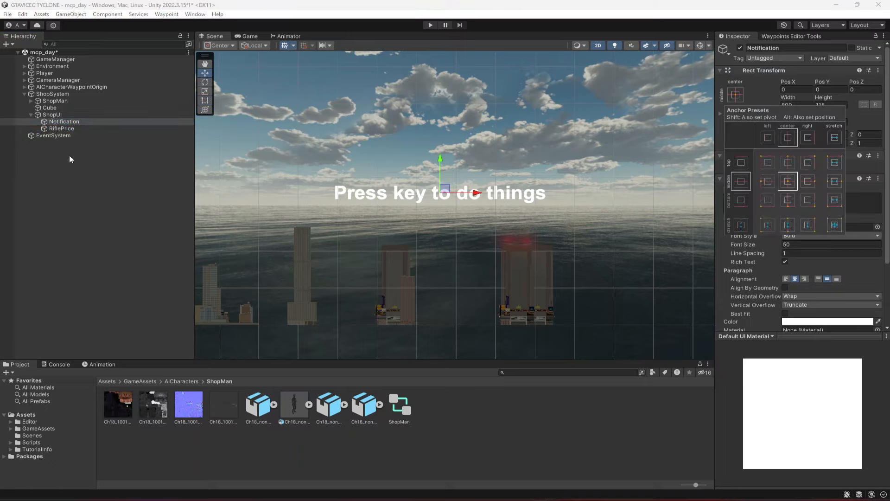
left_click(65, 129)
left_click(736, 95)
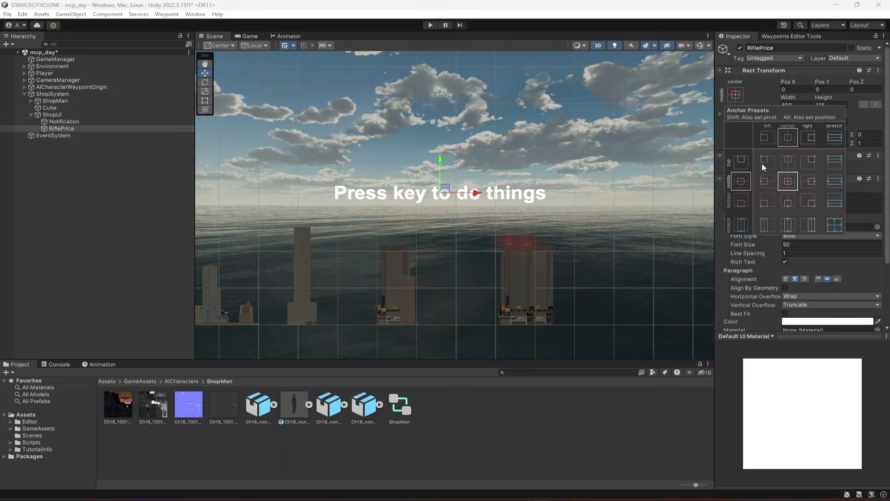
left_click(788, 201)
Step: Change the RiflePrice text content to "Rifle Price" while previewing it in the Game view, and save the scene
left_click(250, 36)
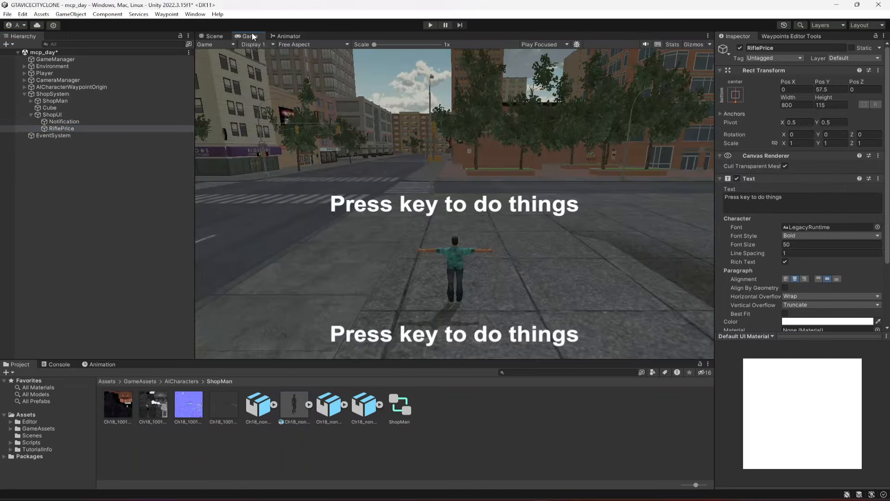
left_click(802, 200)
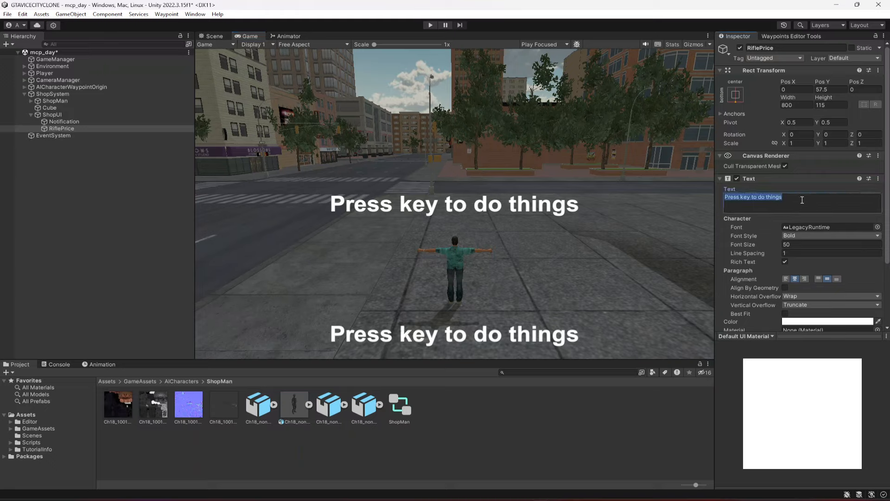
type("Rifle ")
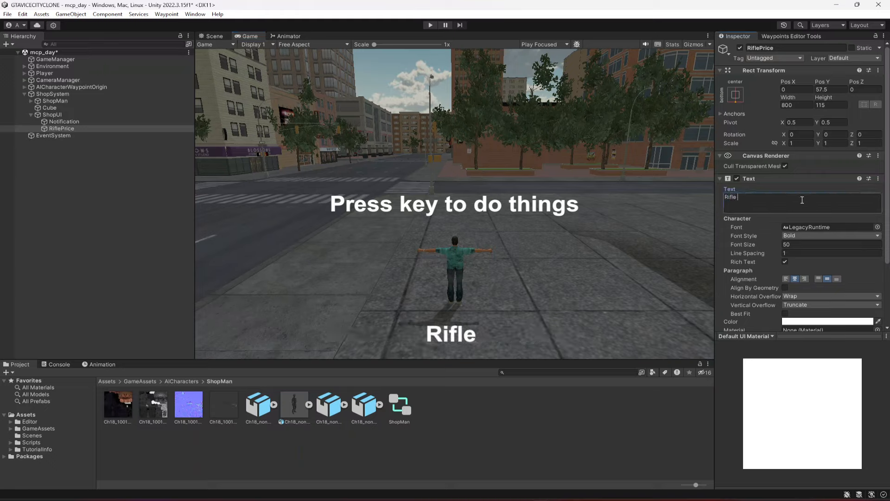
type("Price")
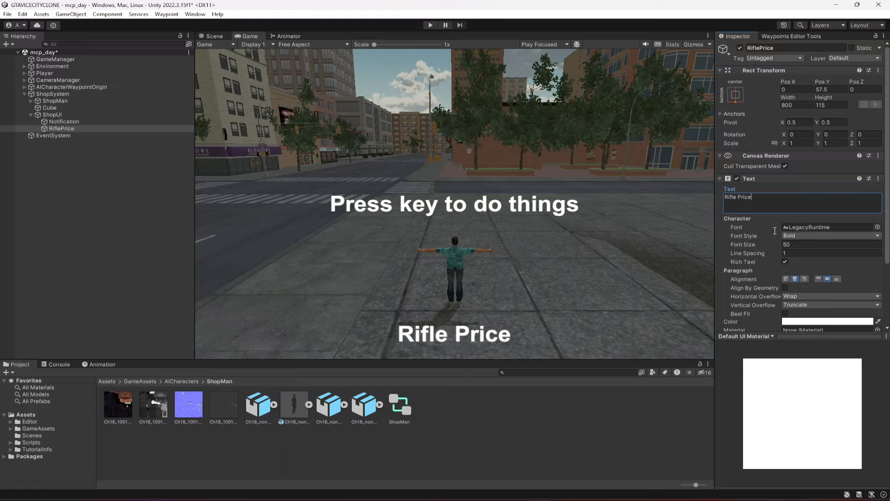
key("ctrl+s")
Step: Set RiflePrice's font size to 40 and its text box width to 700
left_click(800, 244)
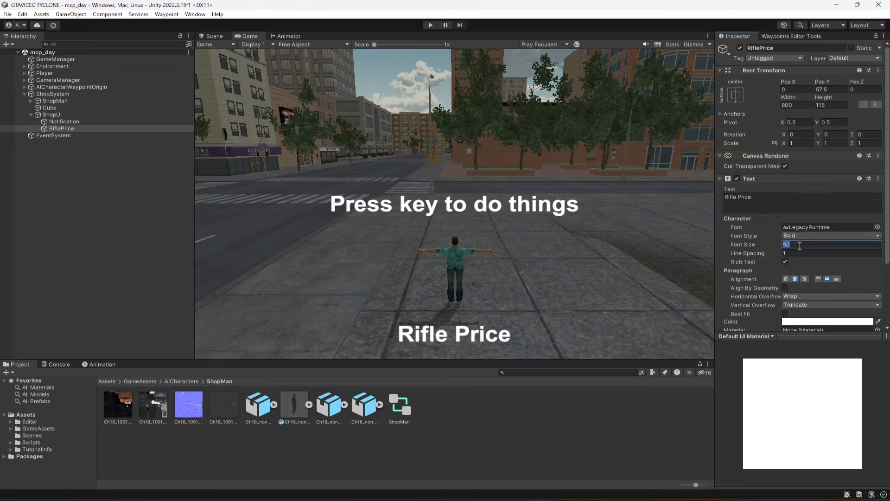
type("40")
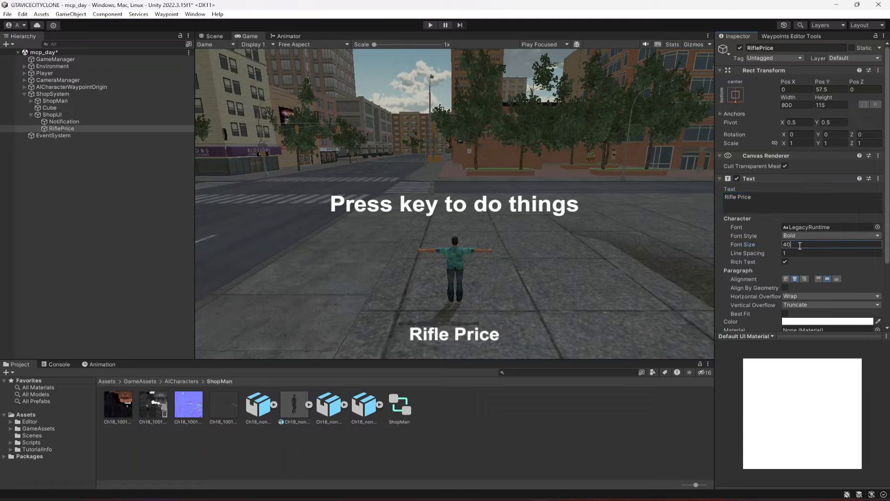
left_click(807, 105)
type("700")
left_click(88, 205)
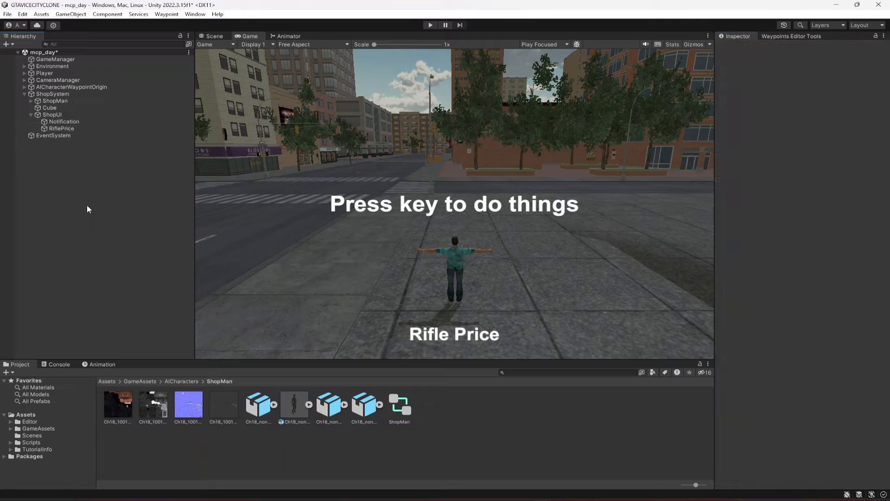
Step: Save the scene and return to the Scene view with 2D mode turned off
key("ctrl+s")
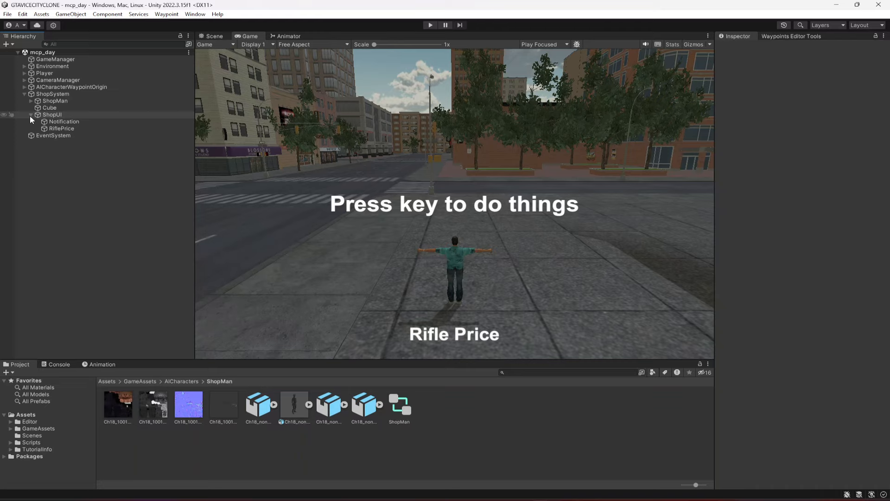
left_click(214, 36)
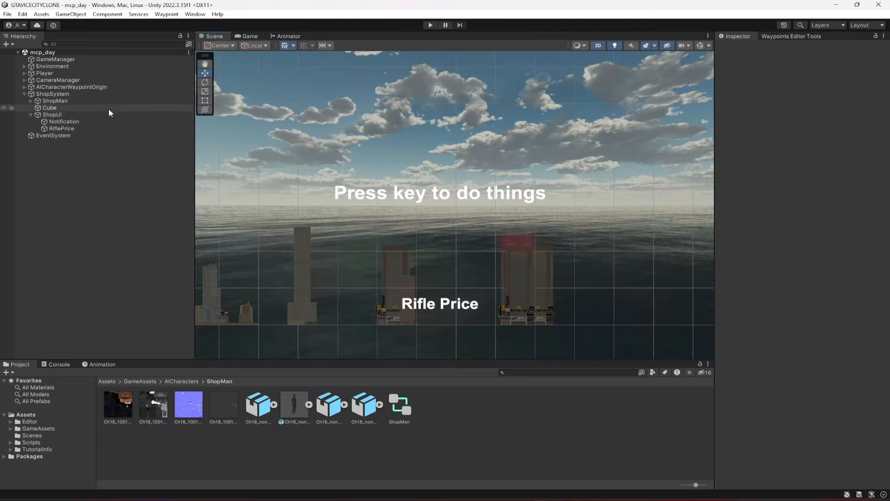
left_click(76, 122)
left_click(69, 128)
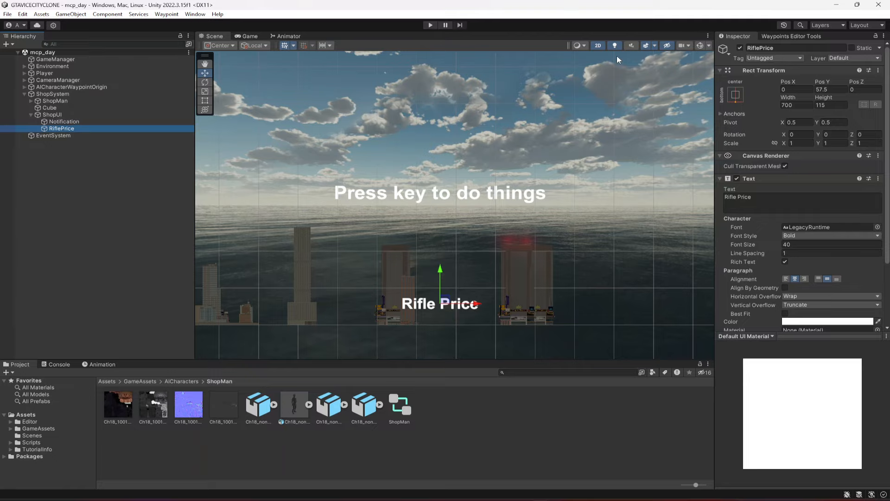
left_click(597, 45)
Step: Rename the Cube trigger object under ShopSystem to ShopEnter and save the scene
left_click(56, 109)
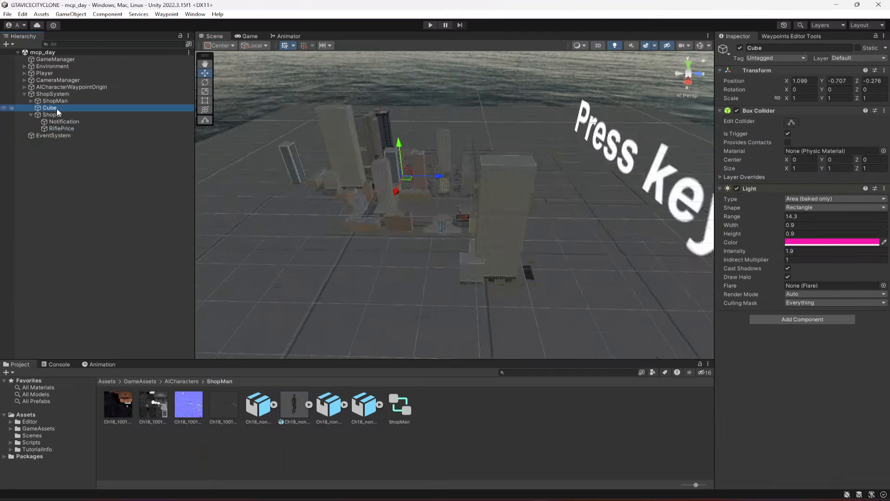
double_click(57, 108)
left_click(770, 48)
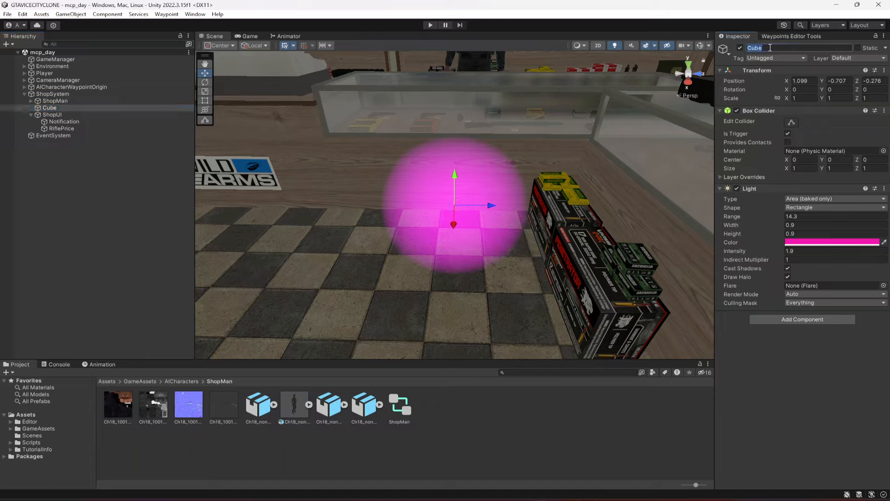
type("ShopEnter")
key("Return")
left_click(84, 178)
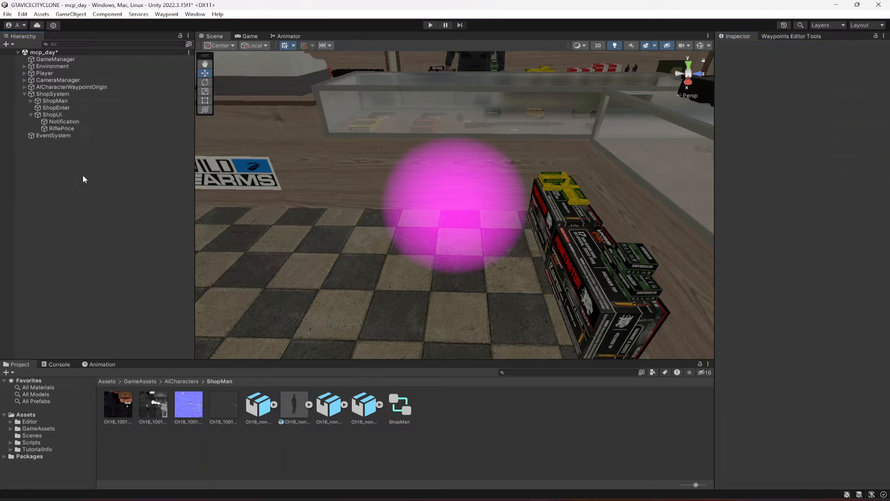
key("ctrl+s")
Step: Add a Camera as a child of ShopSystem in the gun shop
left_click(57, 108)
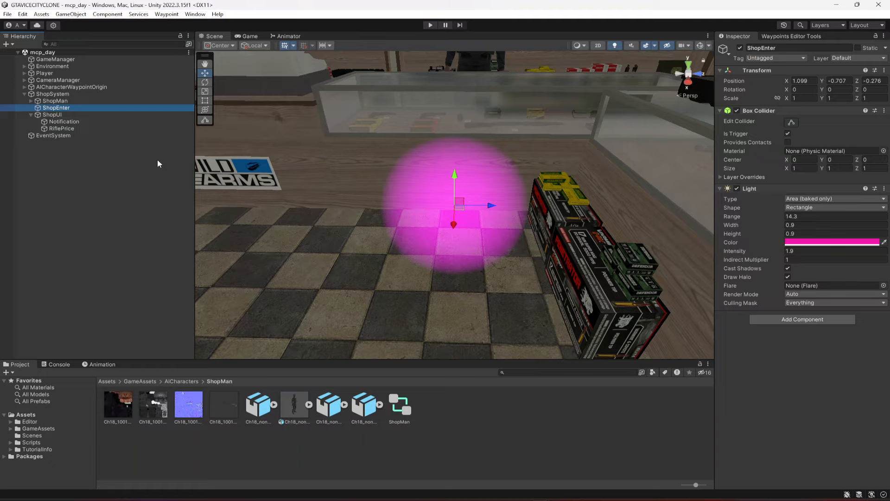
scroll(416, 207, "down", 2)
right_click_drag(473, 216, 429, 252)
scroll(414, 299, "down", 3)
right_click_drag(413, 298, 466, 233)
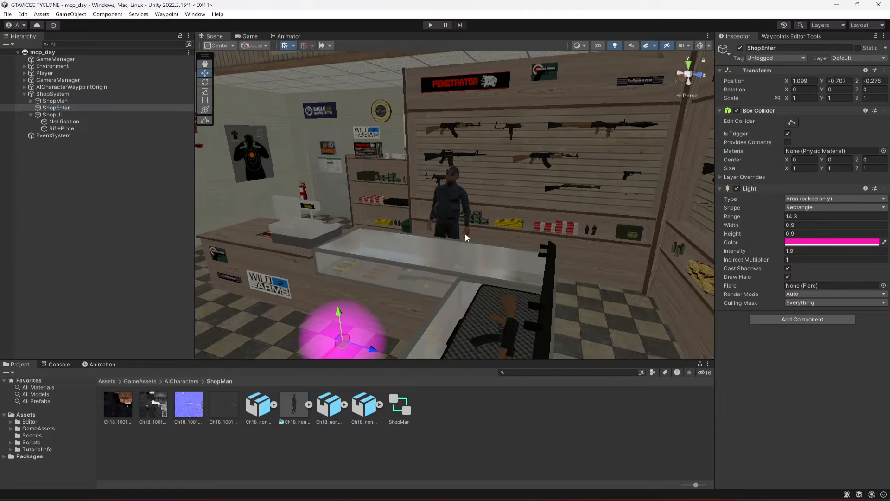
scroll(465, 233, "up", 2)
right_click_drag(380, 222, 408, 223)
scroll(409, 223, "up", 2)
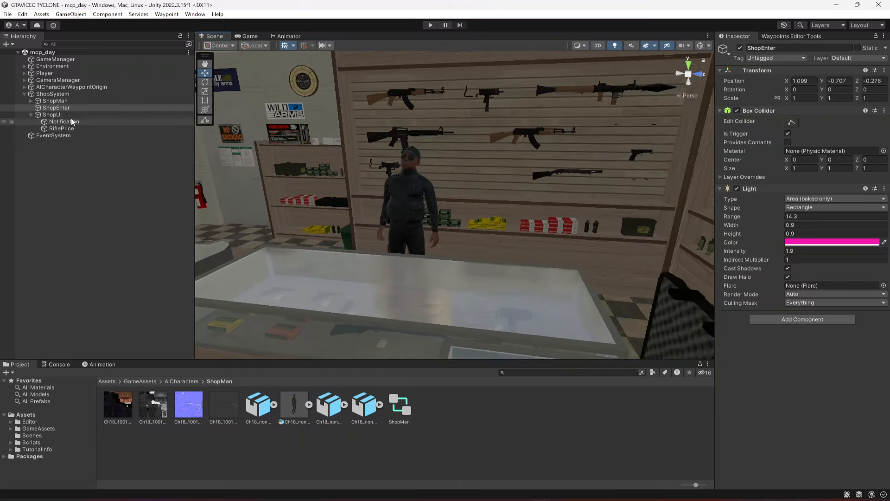
right_click(51, 94)
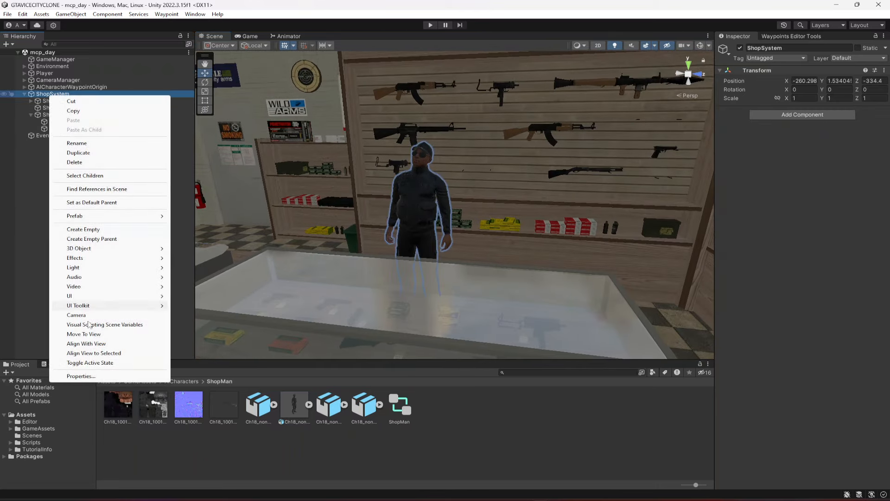
left_click(77, 315)
Step: Raise the shop camera to about Y 0.56 and set its Y rotation to -90 so it faces the shopkeeper
right_click_drag(417, 232, 481, 246)
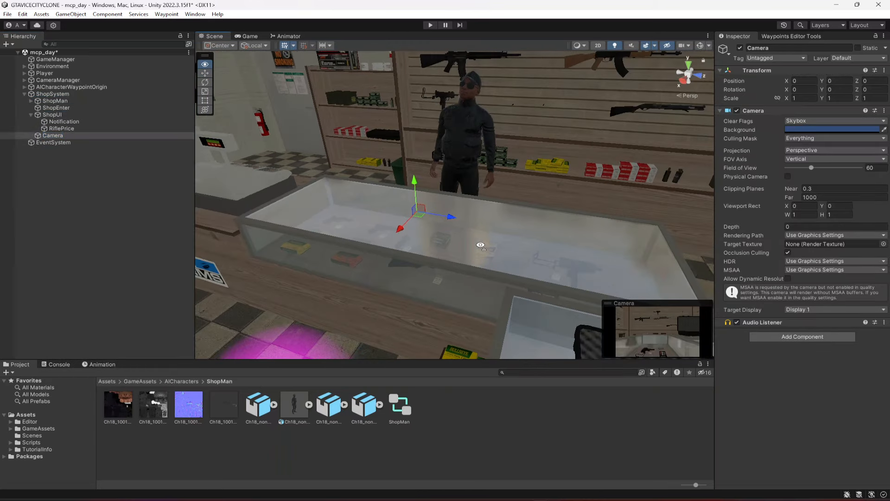
left_click_drag(414, 186, 430, 104)
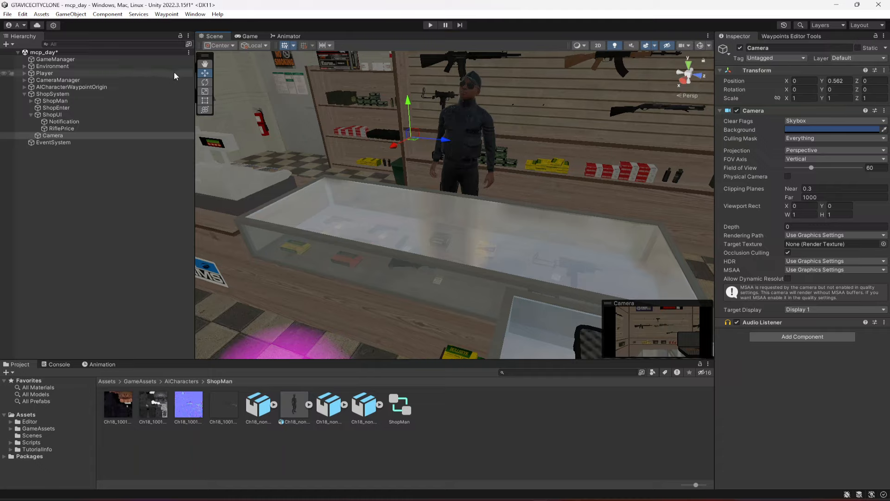
left_click(204, 82)
left_click_drag(415, 147, 529, 149)
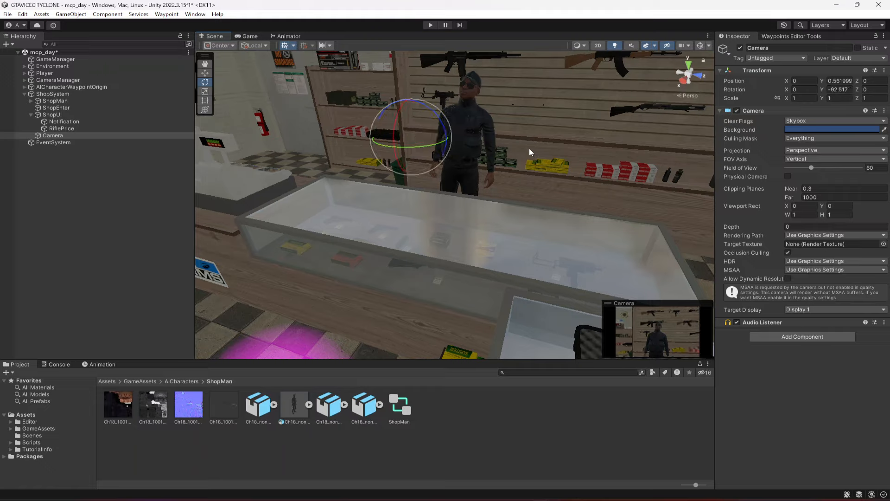
left_click(840, 89)
type("-90")
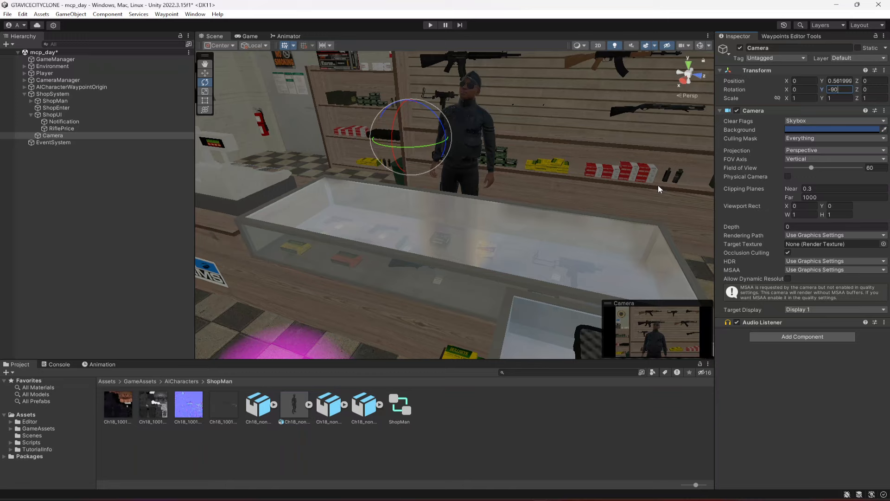
Step: Move the shop camera to about X 0.7, Y 0.9, Z 0.9 to frame the weapon wall, and save the scene
left_click(205, 74)
right_click_drag(671, 221, 603, 214)
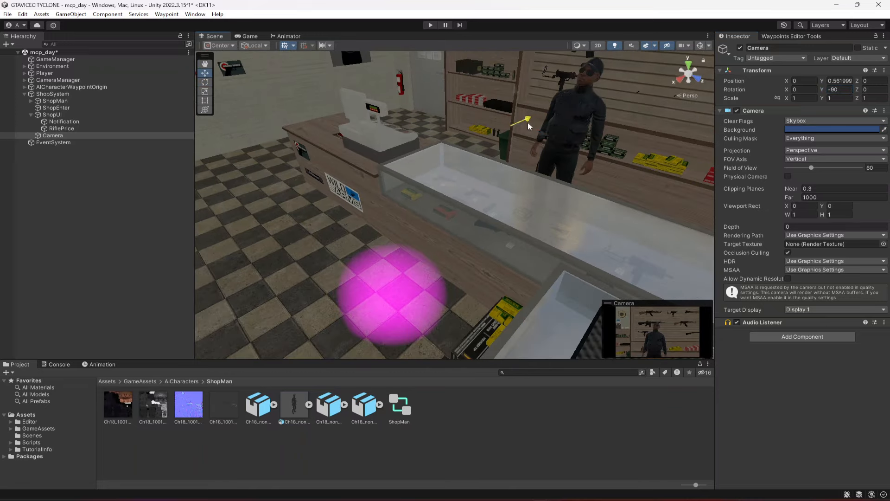
left_click_drag(547, 126, 485, 178)
left_click_drag(468, 145, 620, 226)
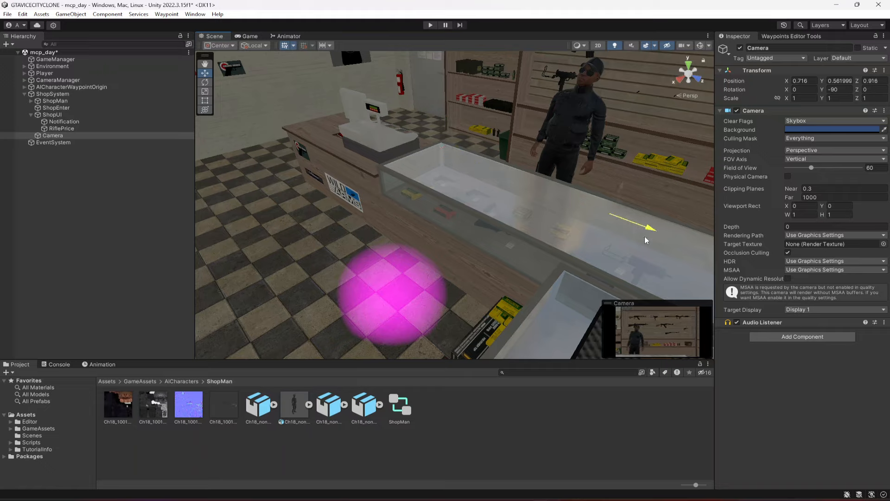
left_click_drag(615, 183, 637, 115)
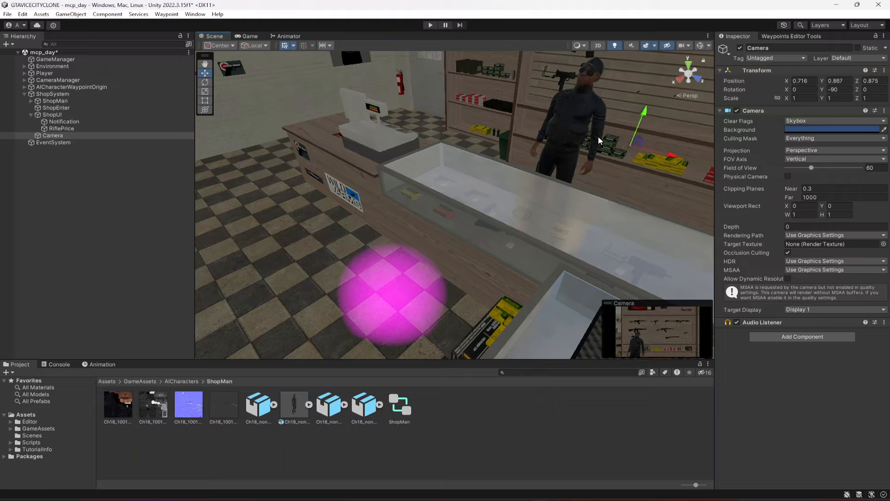
key("ctrl+s")
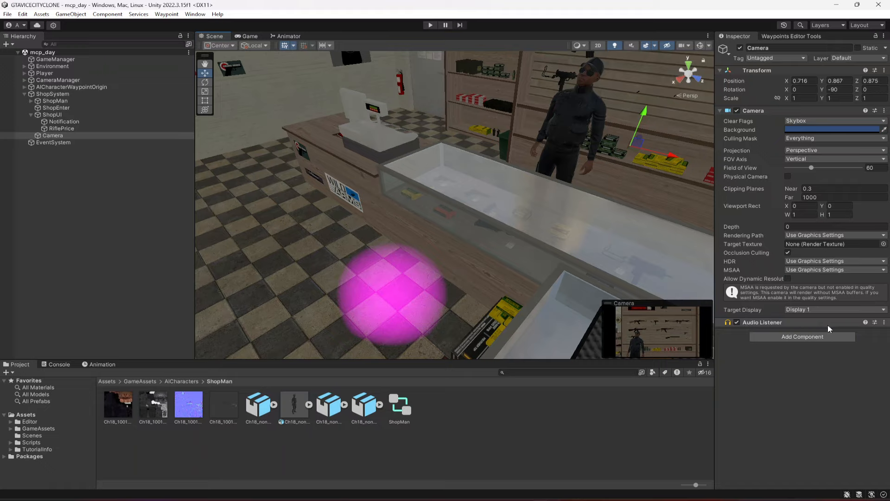
Step: Remove the Audio Listener component from the shop camera and save the scene
left_click(885, 323)
left_click(819, 342)
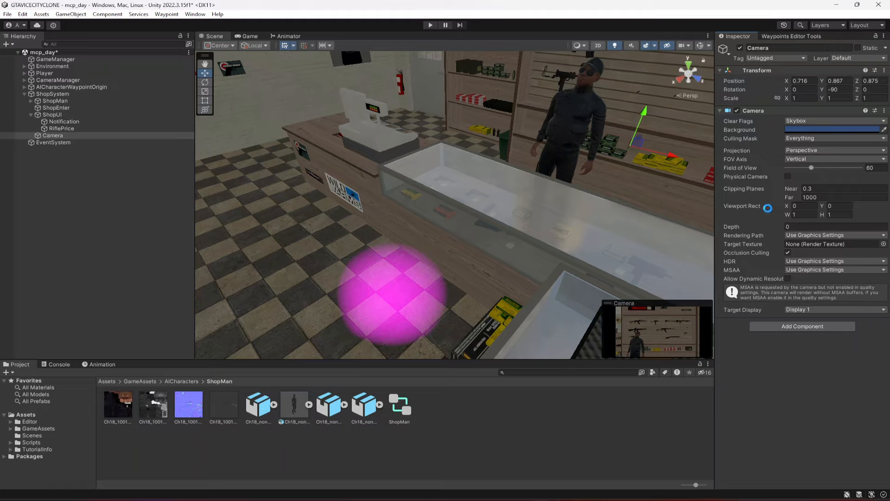
key("ctrl+s")
Step: Deactivate the Camera object under ShopSystem and save the scene
left_click(55, 136)
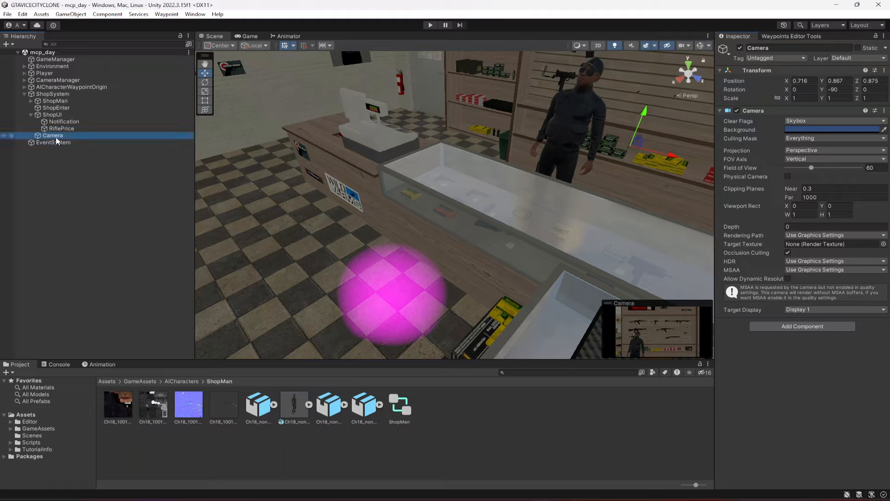
left_click(740, 48)
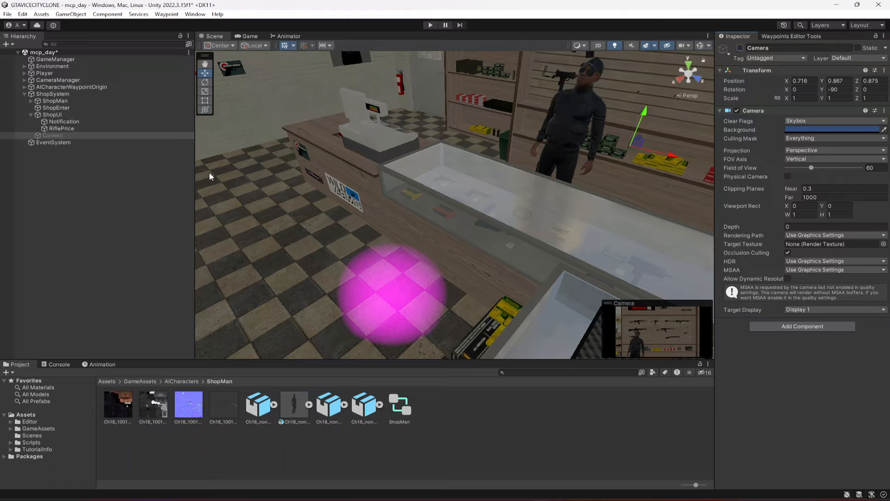
left_click(85, 175)
key("ctrl+s")
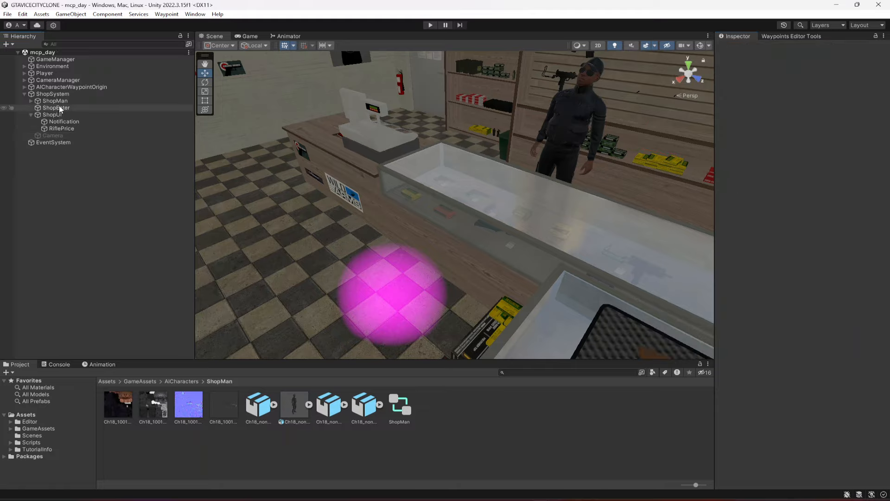
Step: Create a C# script named ColliderAction in the Scripts > Rifle and Shop folder
left_click(32, 443)
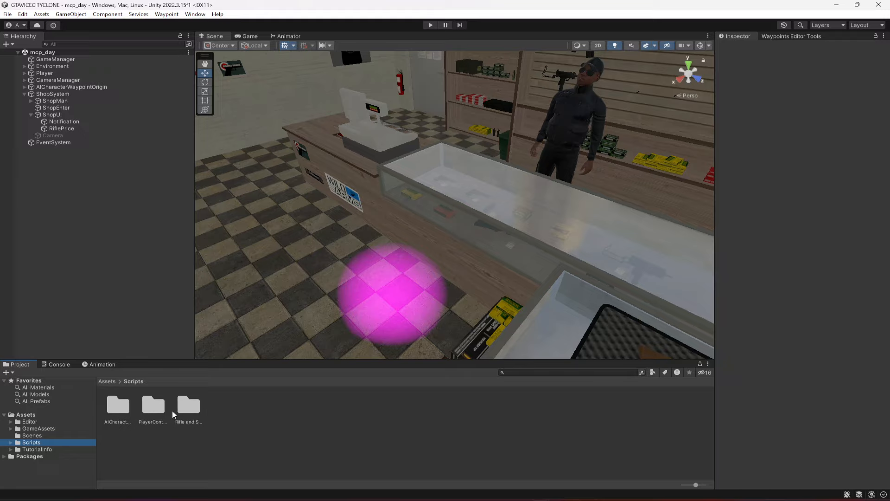
double_click(185, 411)
right_click(191, 423)
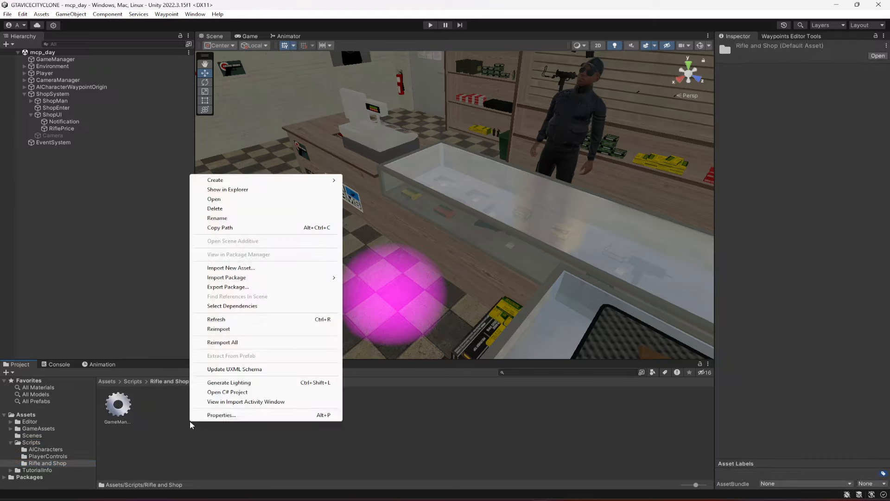
mouse_move(245, 181)
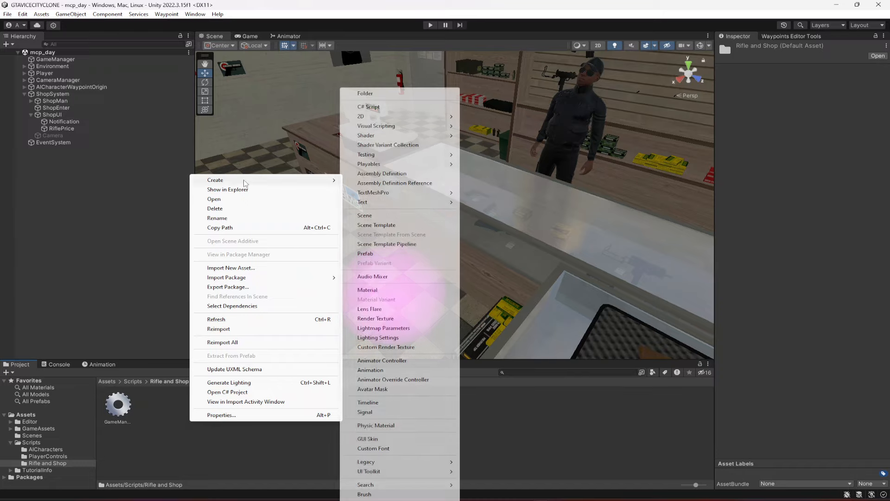
left_click(402, 106)
type("ColliderAction")
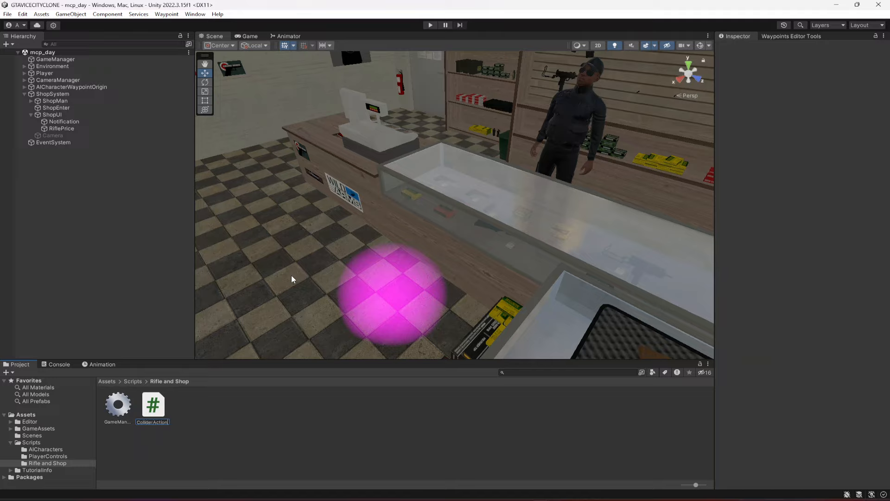
key("Return")
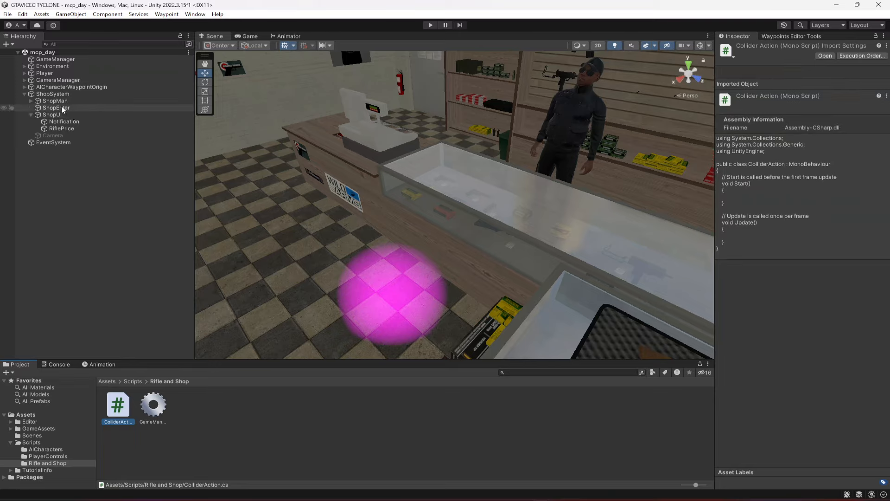
Step: Attach the ColliderAction script to ShopEnter and open it in Visual Studio Code for editing
left_click(56, 107)
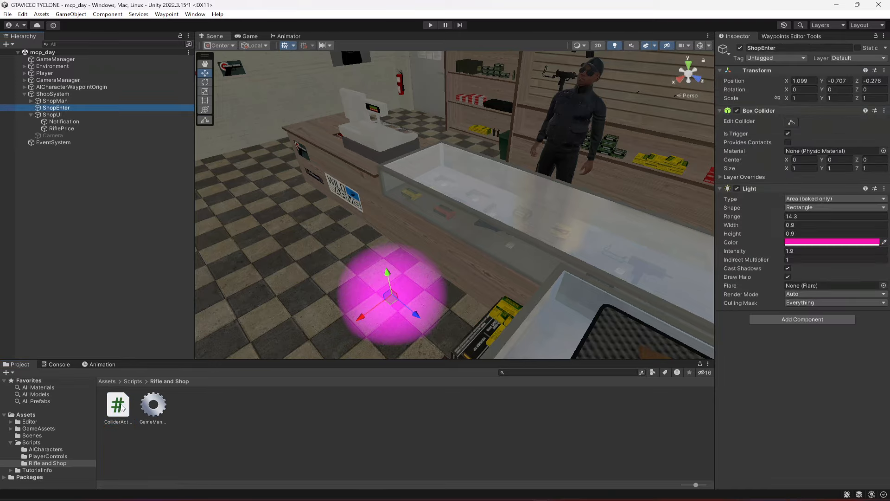
left_click_drag(122, 409, 783, 110)
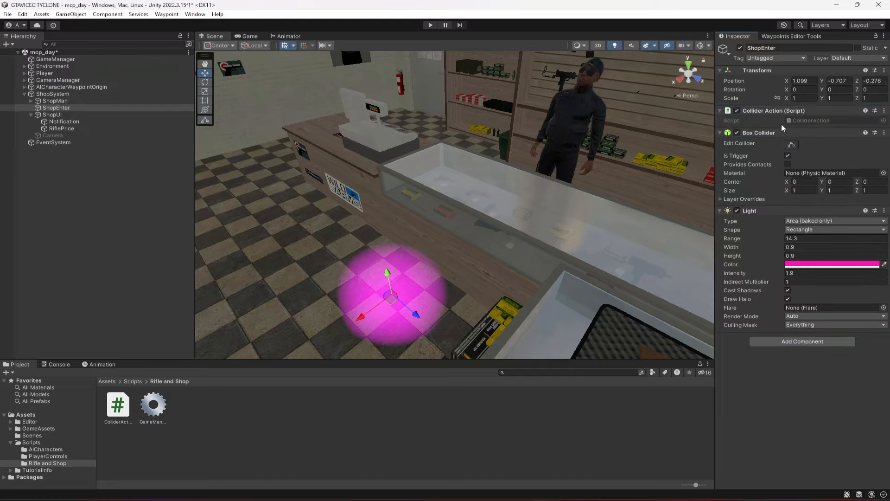
double_click(801, 121)
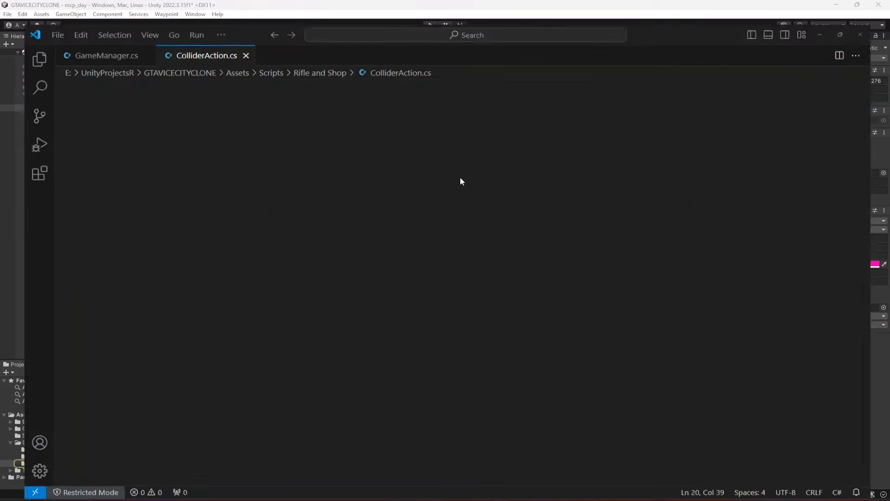
left_click(302, 187)
left_click(345, 229)
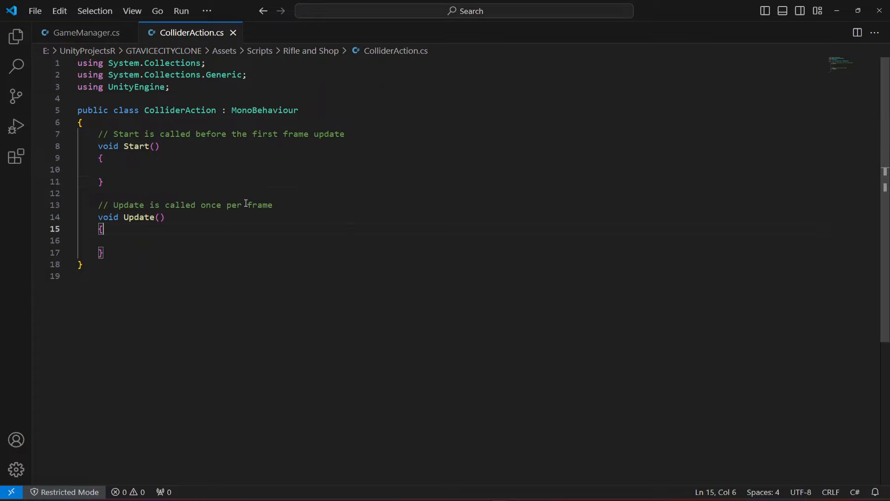